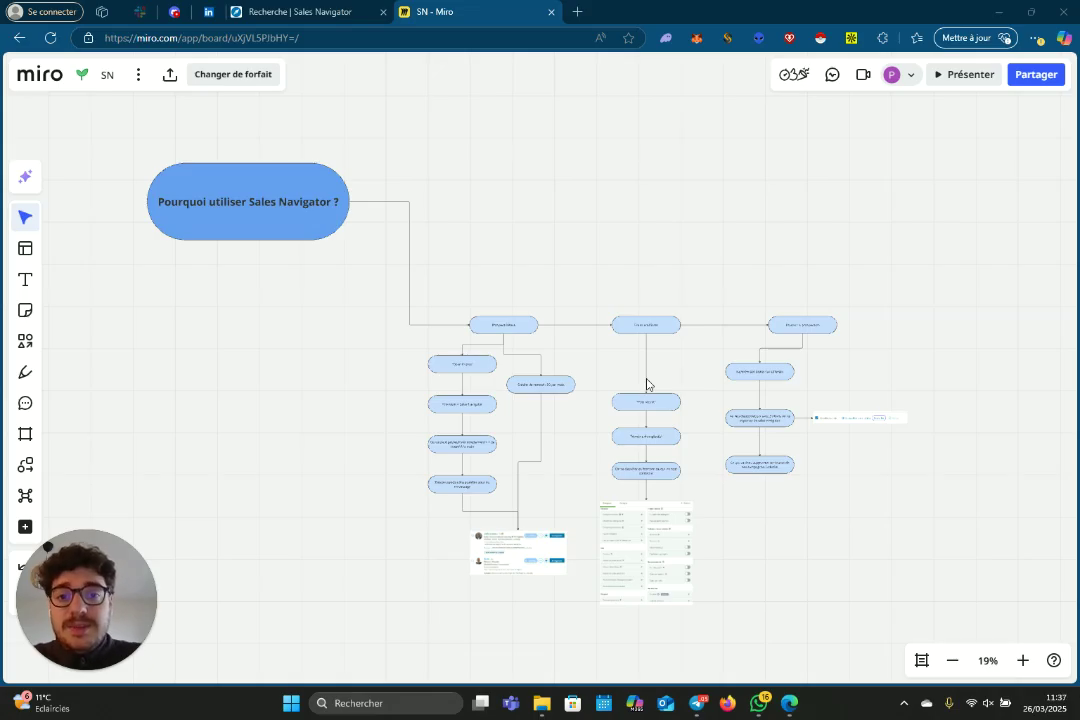
Step: Review the board's "Prospect Illimité" branch, from the "Open Profile" and contact credits nodes down to the qualified prospects node
scroll(472, 324, "up", 10)
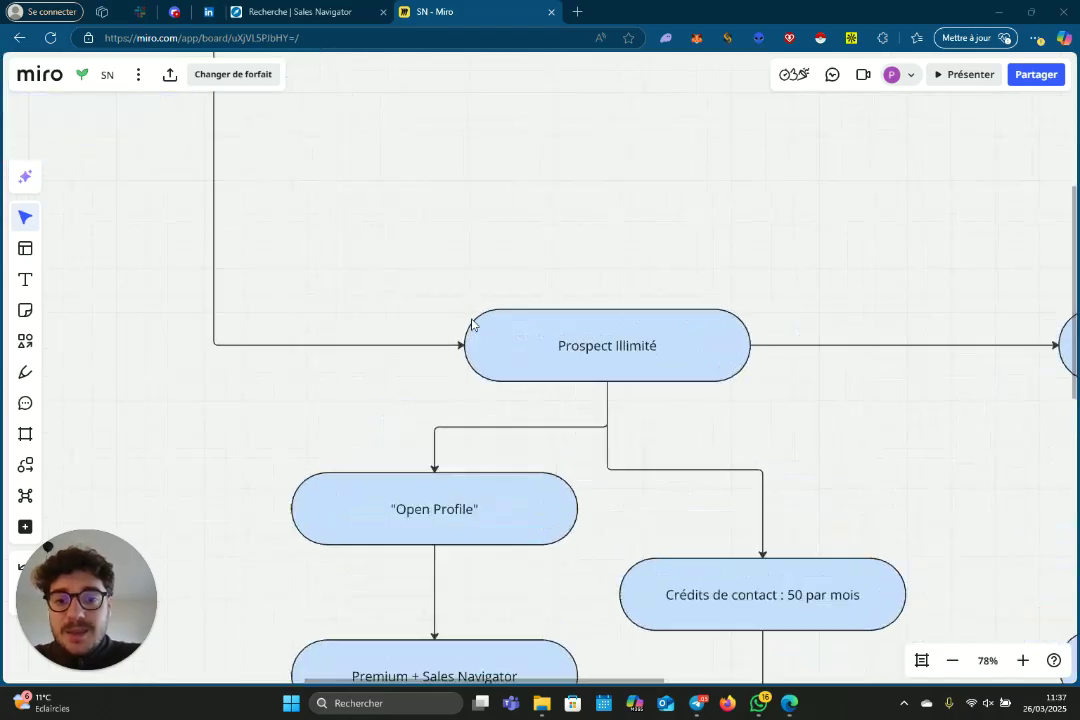
left_click(301, 11)
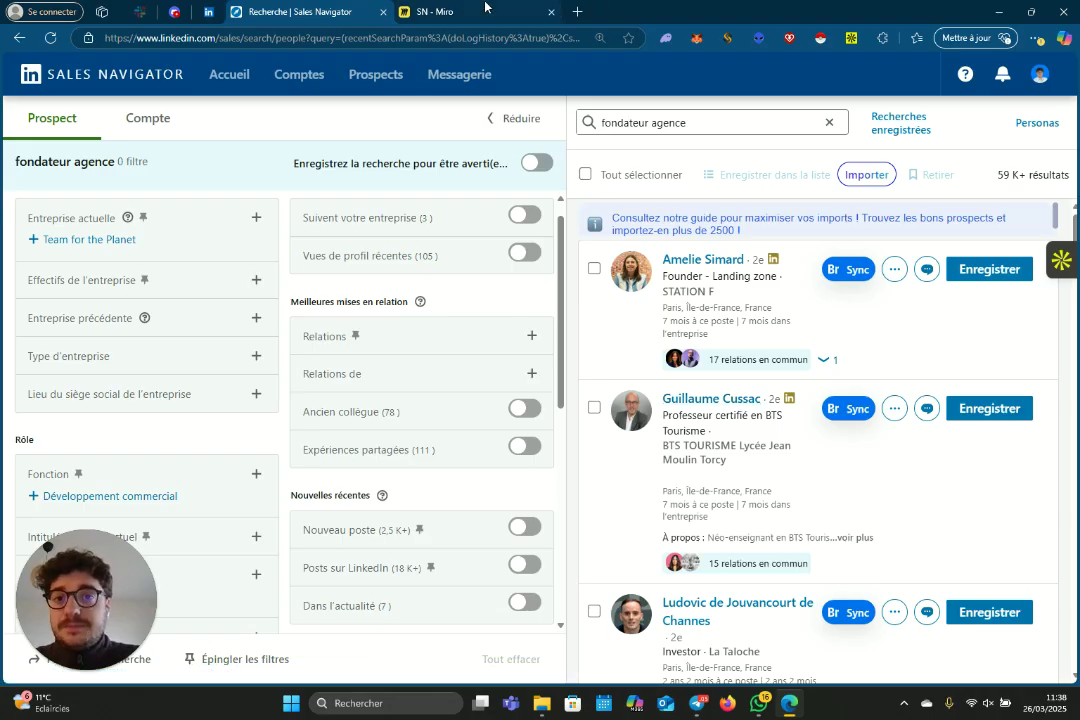
left_click(440, 11)
scroll(606, 572, "down", 5)
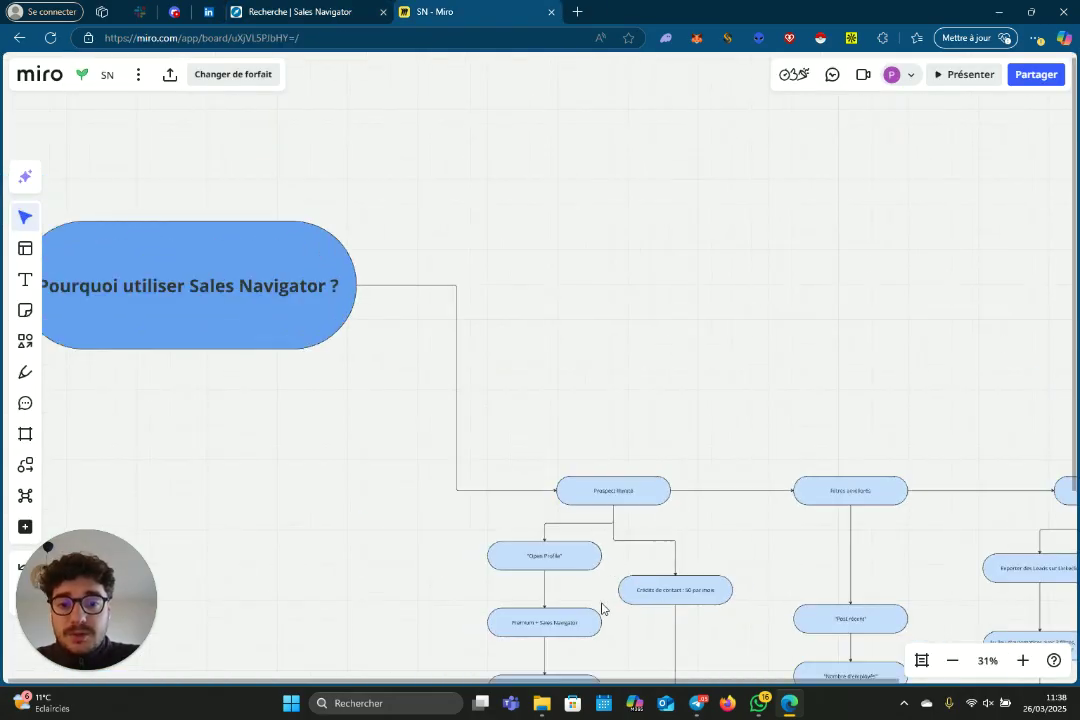
scroll(602, 608, "down", 5)
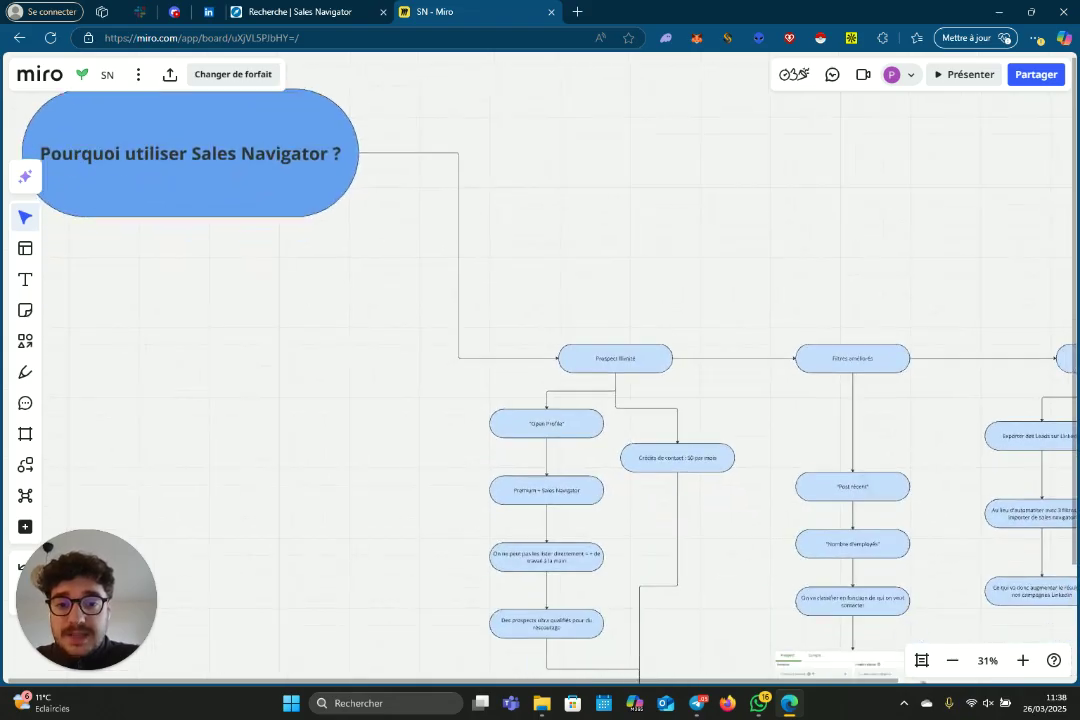
scroll(610, 381, "up", 5)
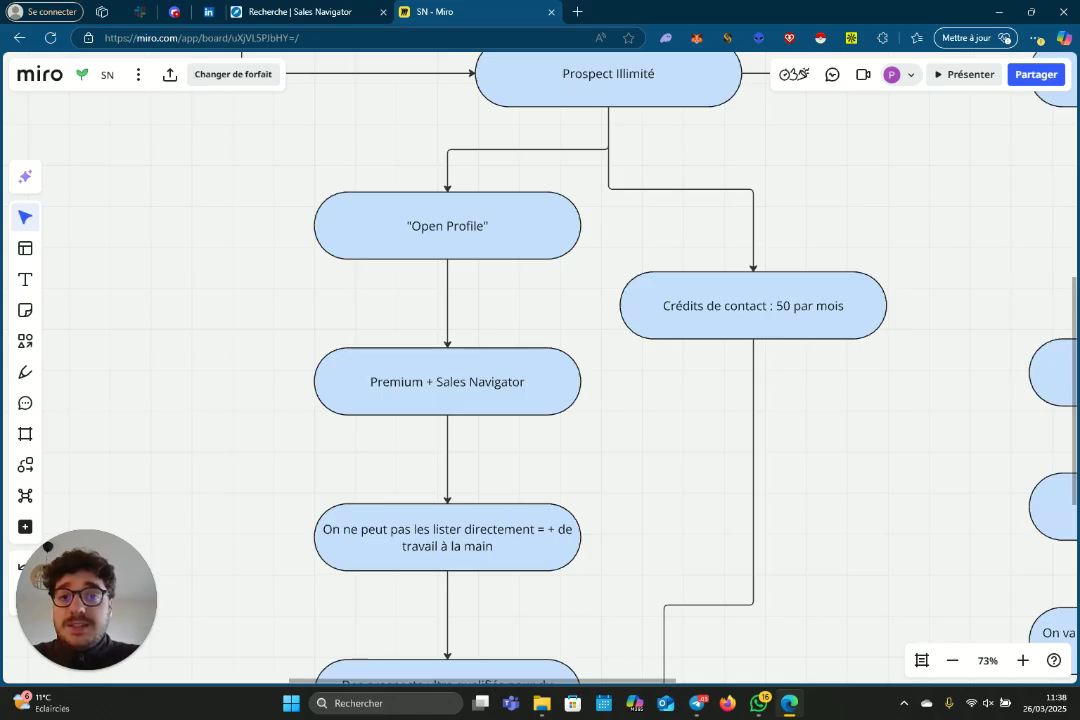
scroll(540, 380, "down", 3)
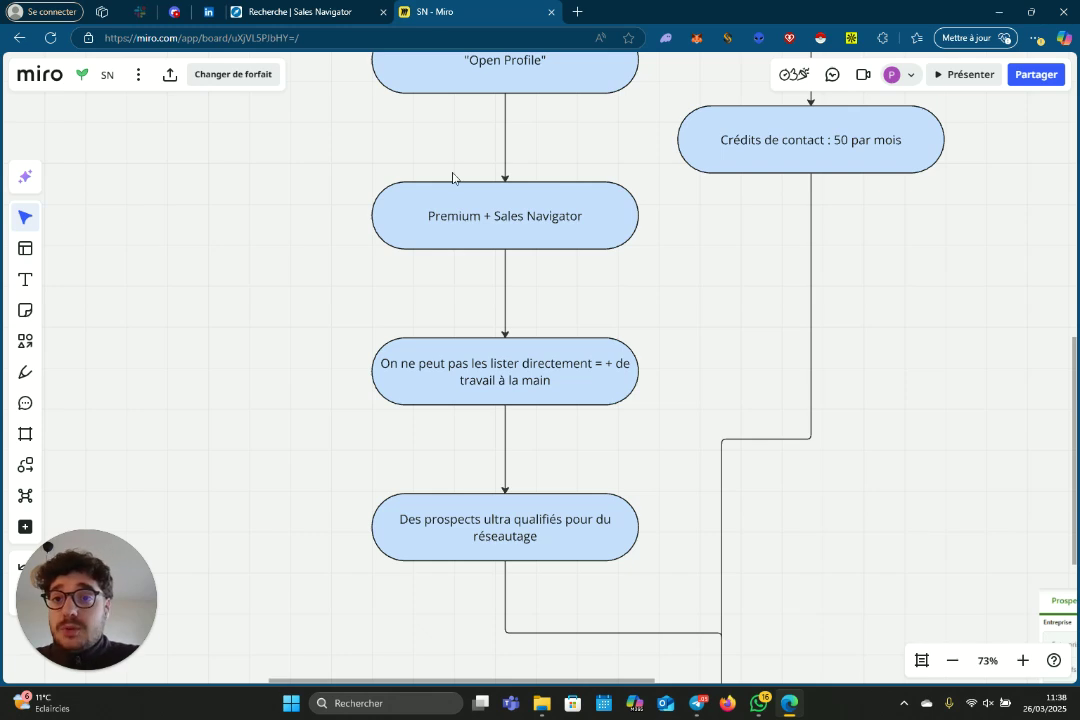
Step: Look through the "fondateur agence" prospects in Sales Navigator and return to the Miro board's "Filtres améliorés" node
left_click(290, 10)
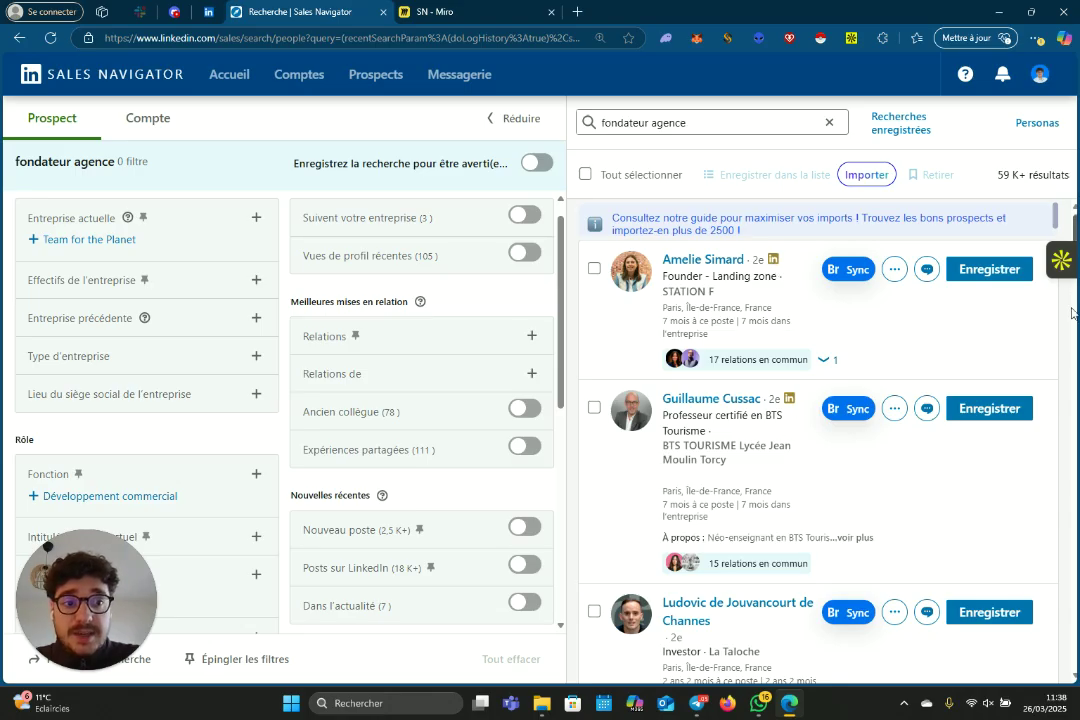
scroll(788, 496, "down", 4)
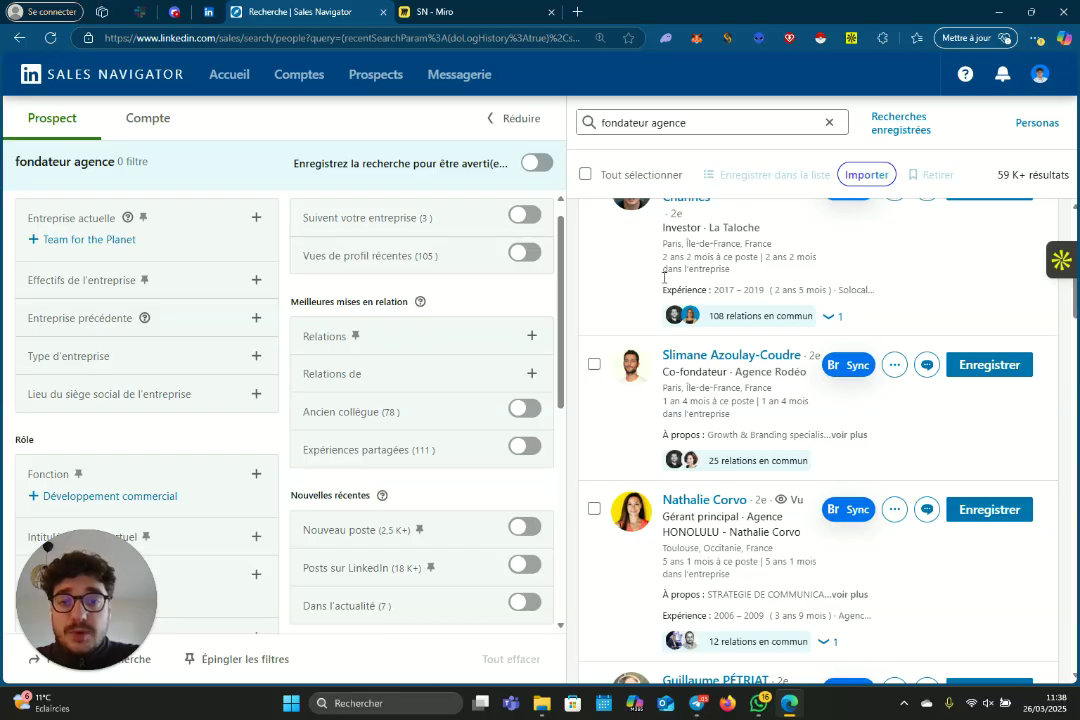
left_click(453, 14)
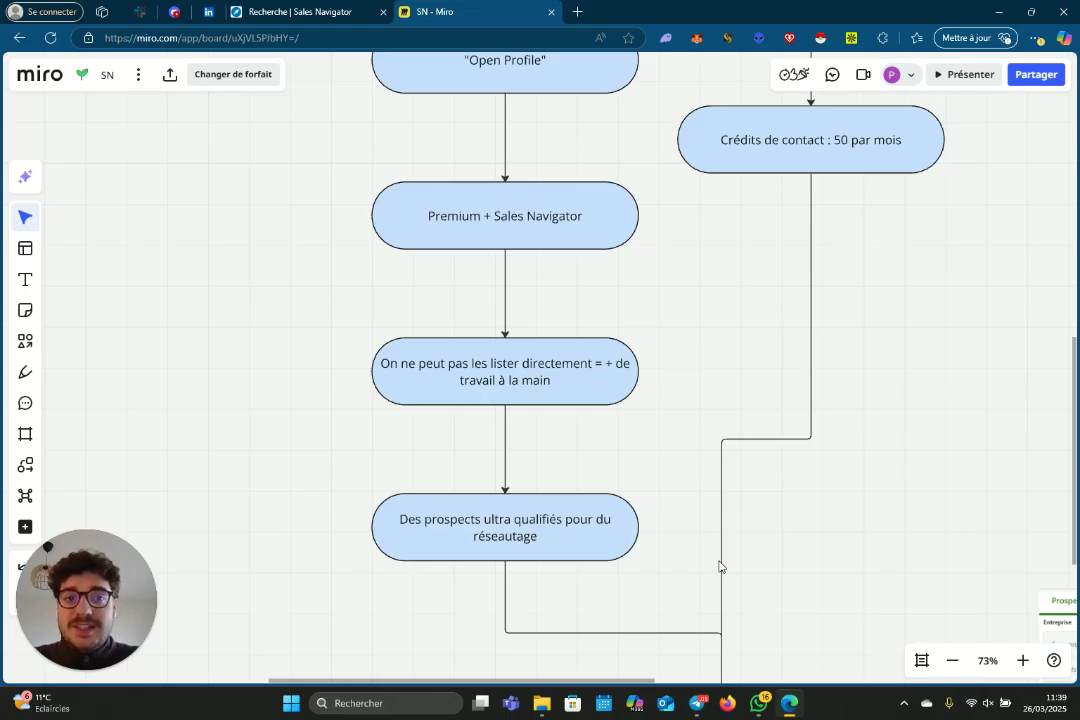
scroll(706, 632, "down", 5)
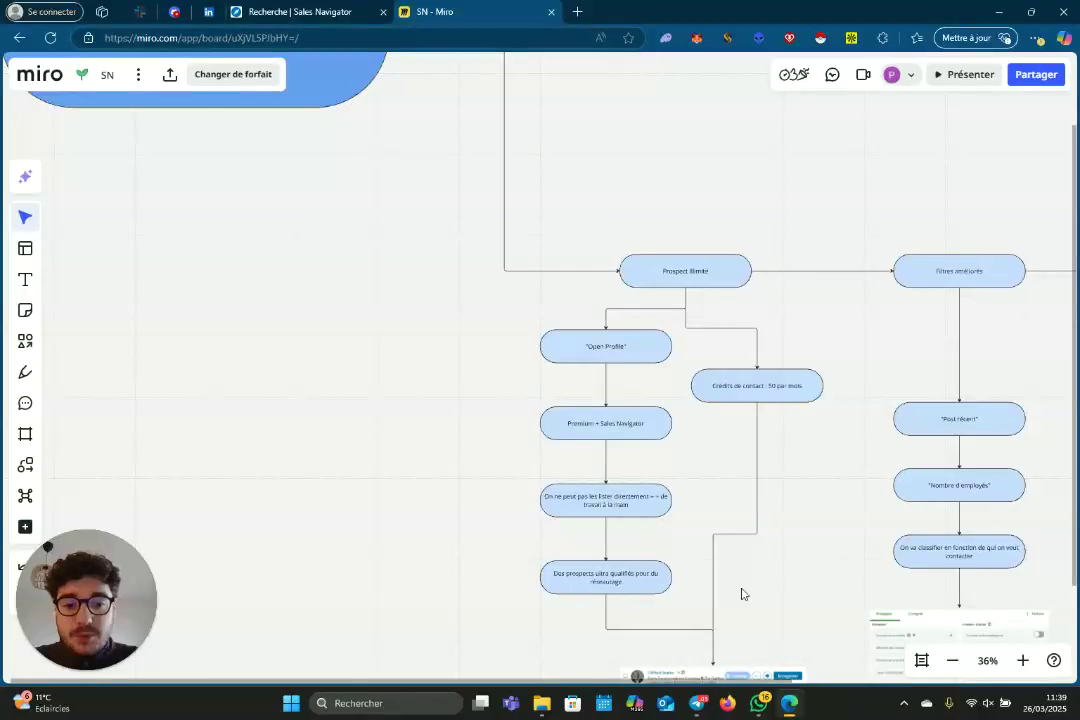
scroll(1025, 247, "up", 5)
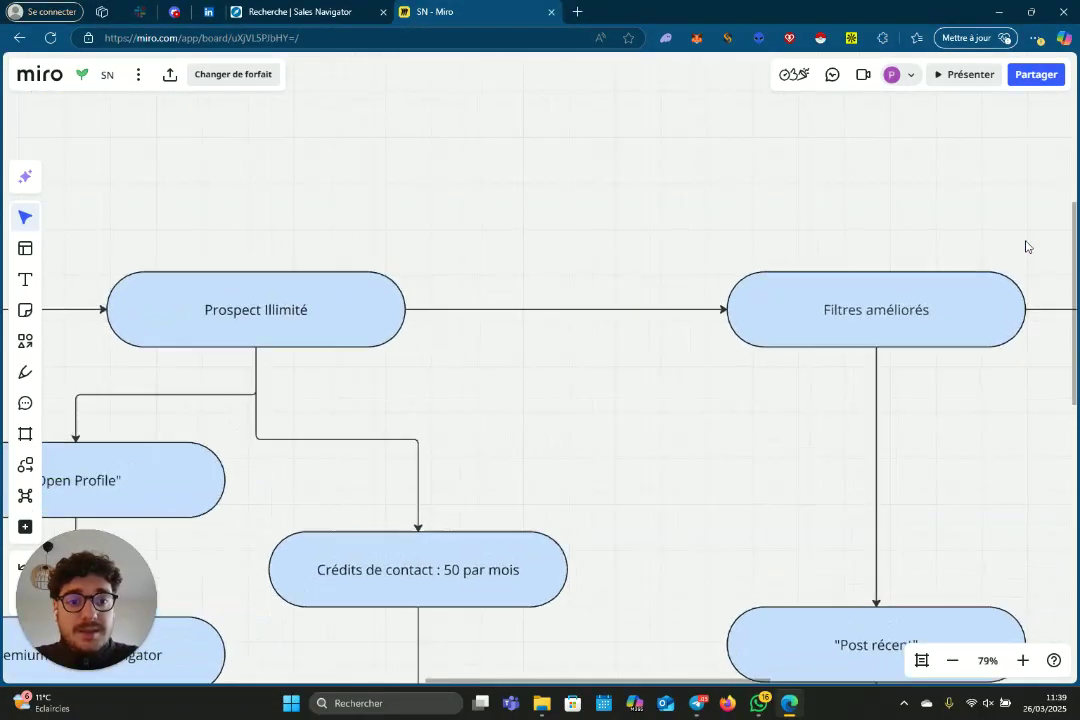
scroll(556, 420, "right", 5)
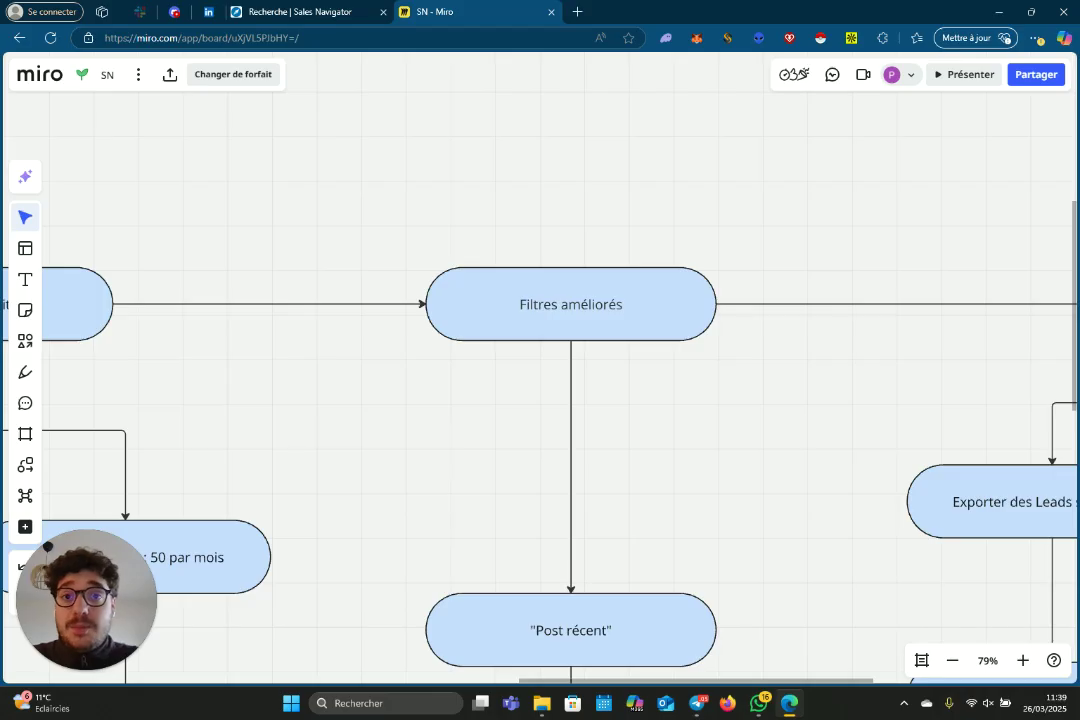
Step: Switch to Sales Navigator and examine the prospect filters for company, role, recent news, activity and personal criteria, plus the keyword suggestions
left_click(266, 10)
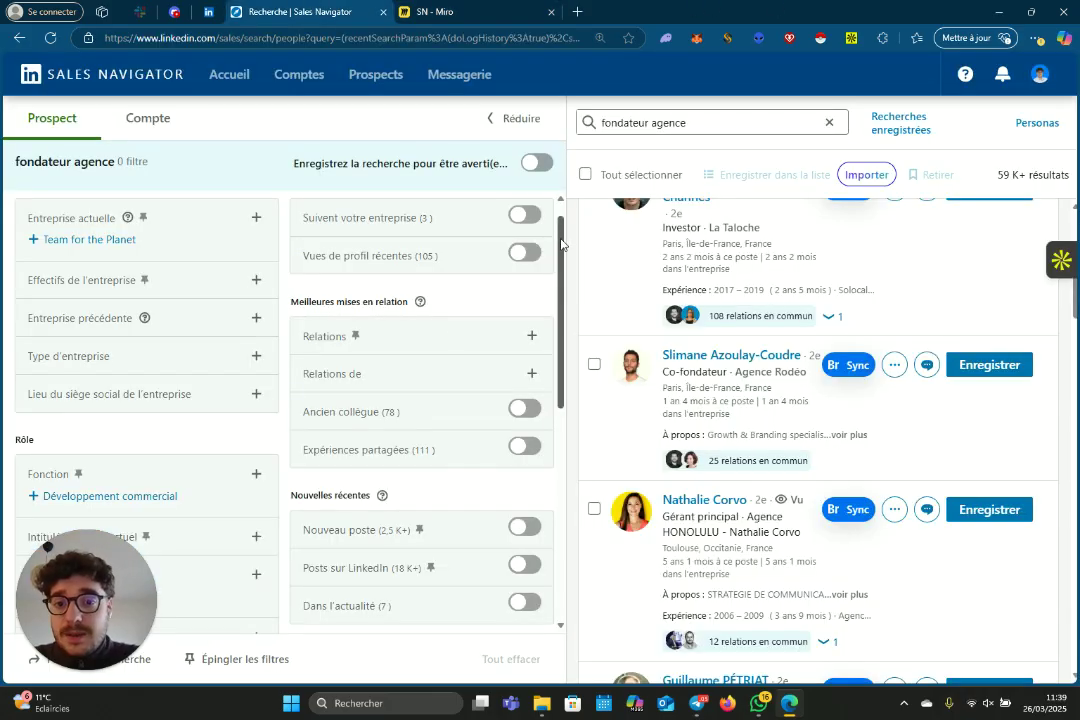
left_click_drag(561, 244, 559, 316)
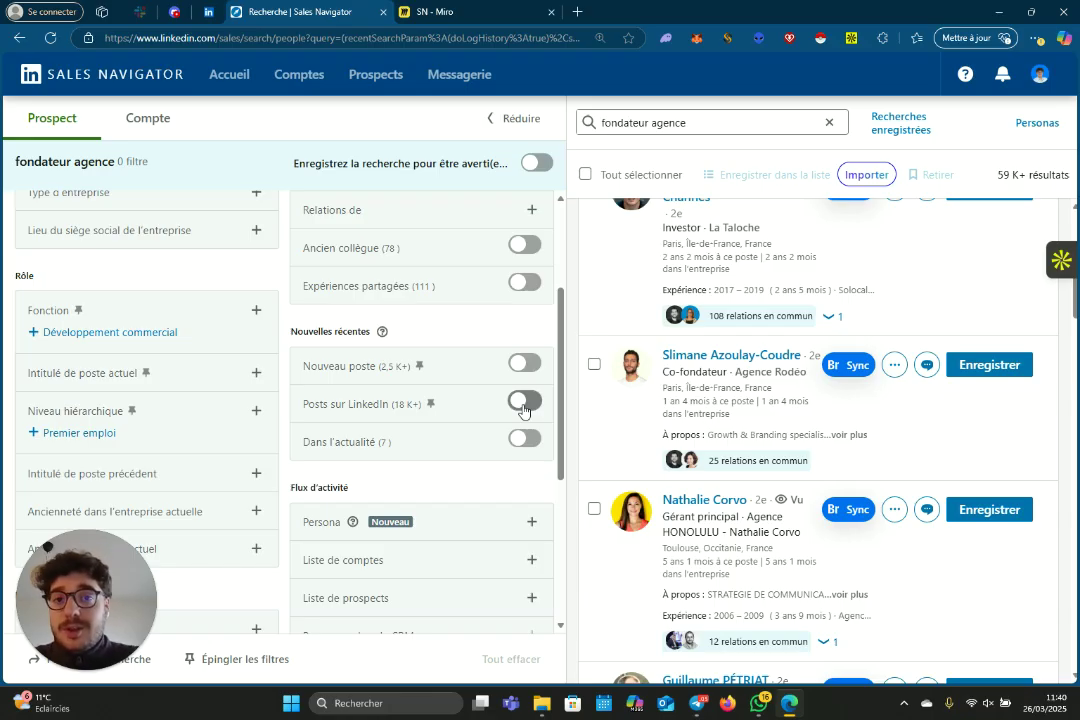
left_click_drag(557, 406, 557, 450)
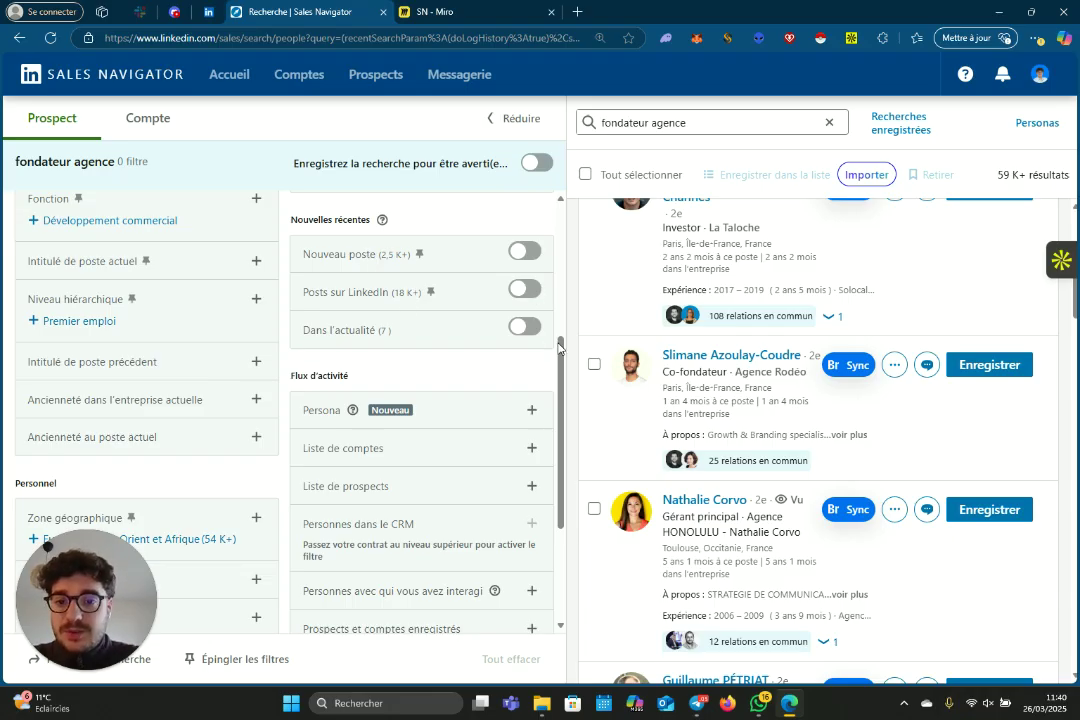
left_click_drag(563, 355, 548, 440)
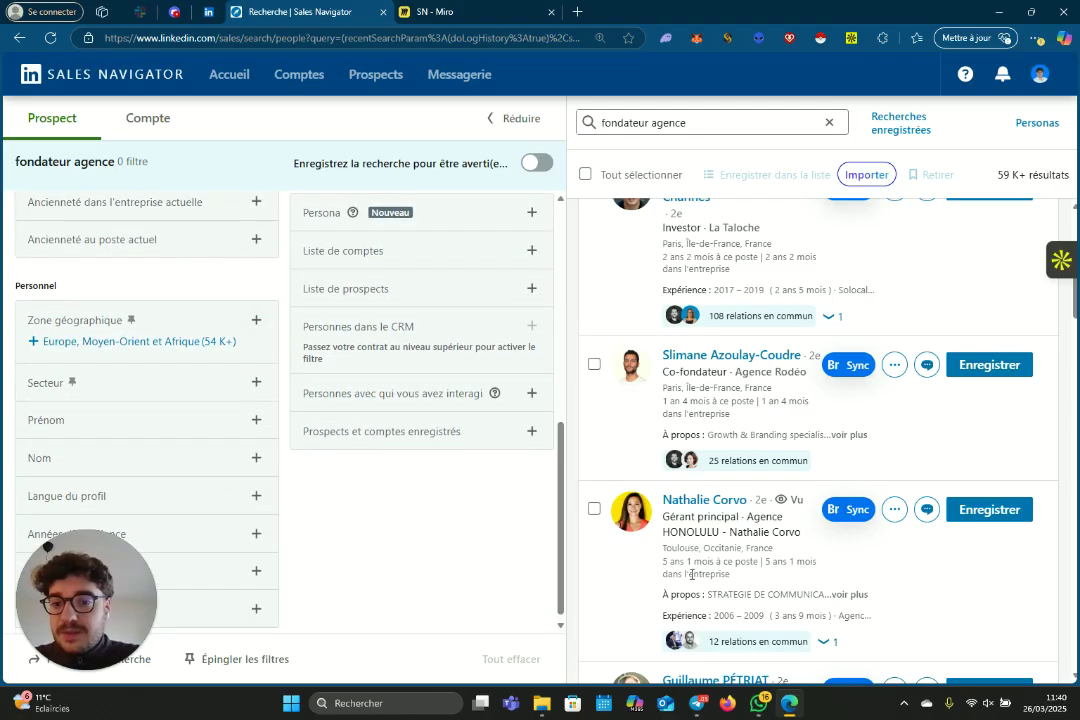
left_click_drag(564, 559, 559, 572)
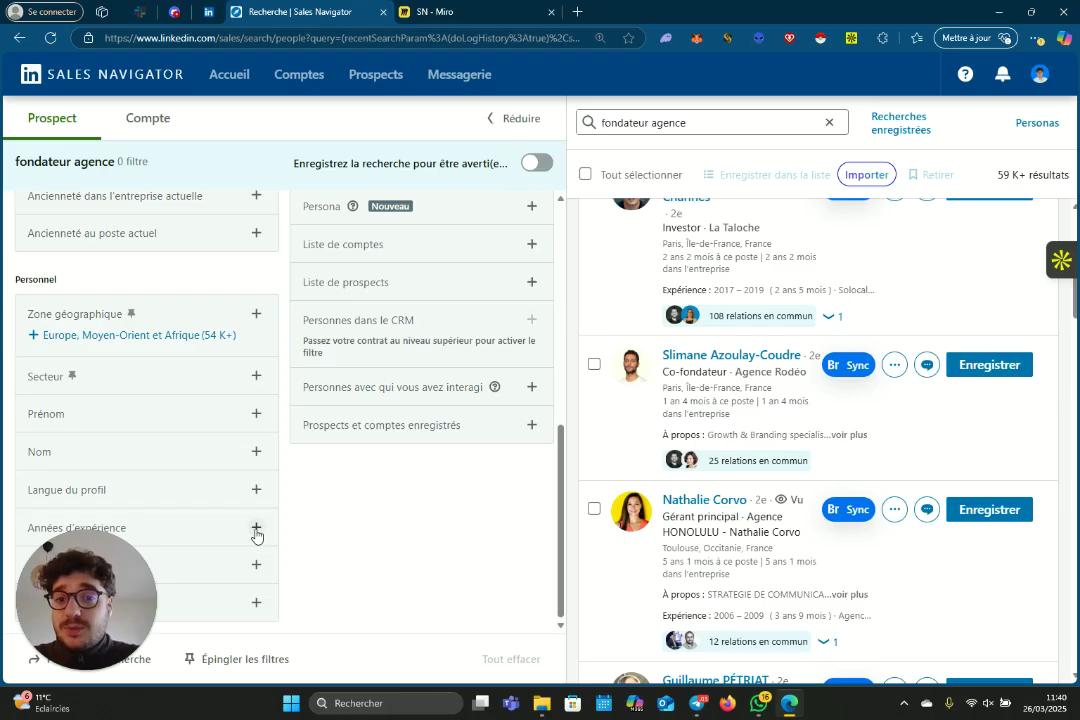
scroll(561, 467, "up", 2)
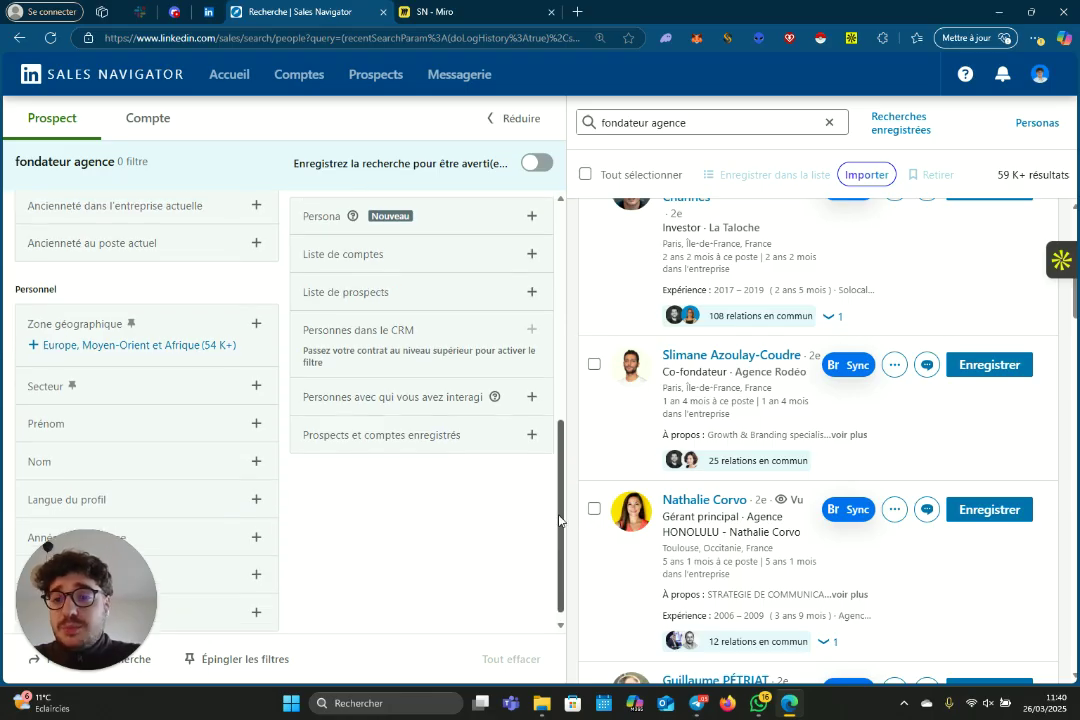
scroll(561, 467, "up", 2)
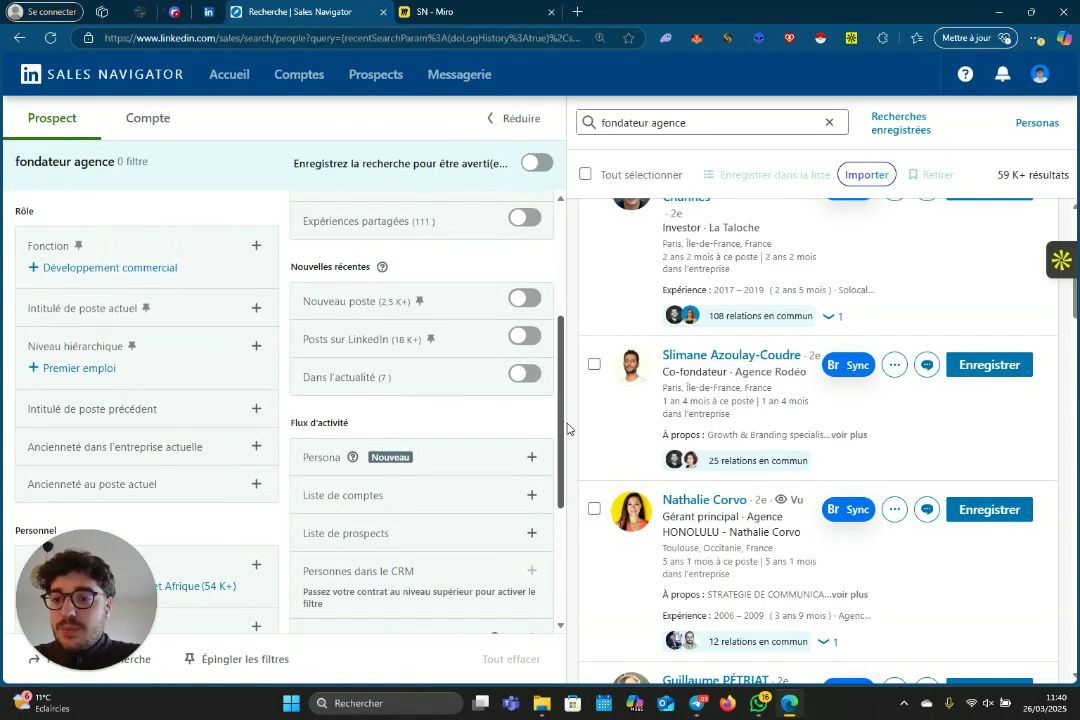
left_click_drag(562, 429, 566, 475)
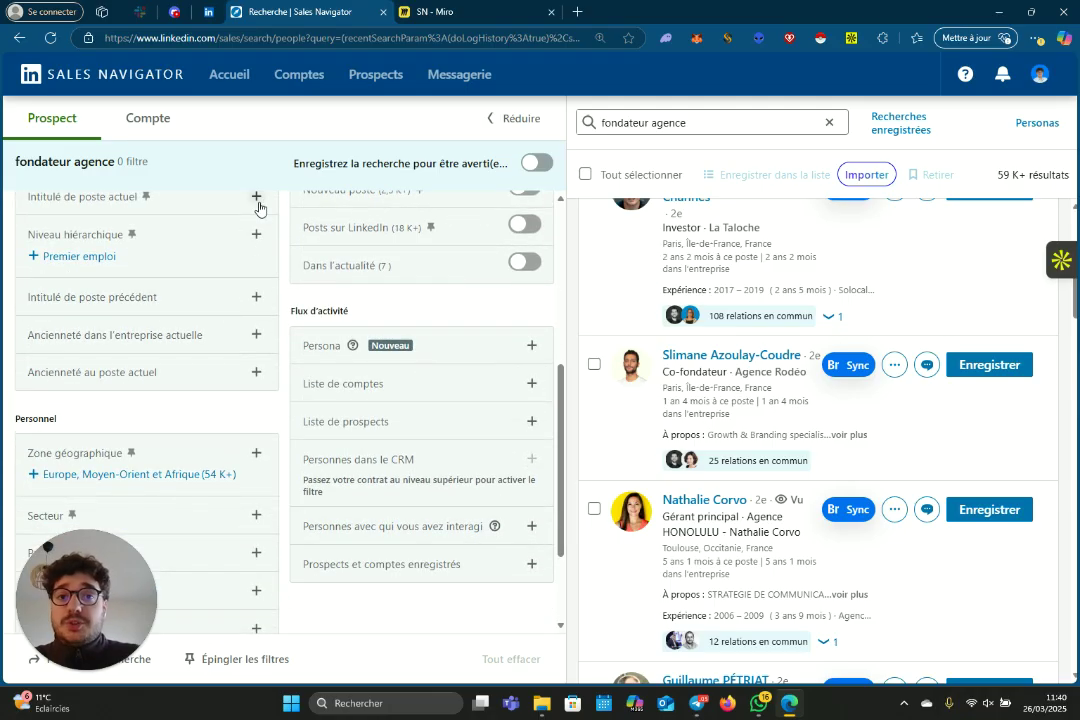
left_click(691, 122)
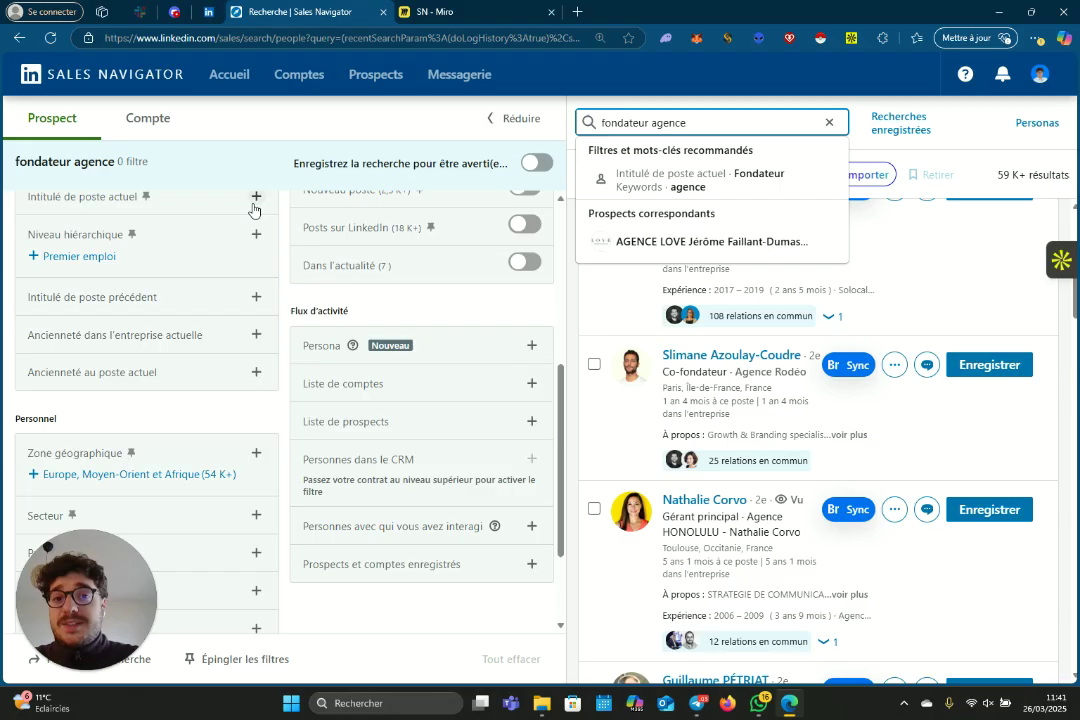
Step: Return to the Miro board and review the "Filtres améliorés" branch from "Post récent" down to the filter screenshot
left_click(440, 9)
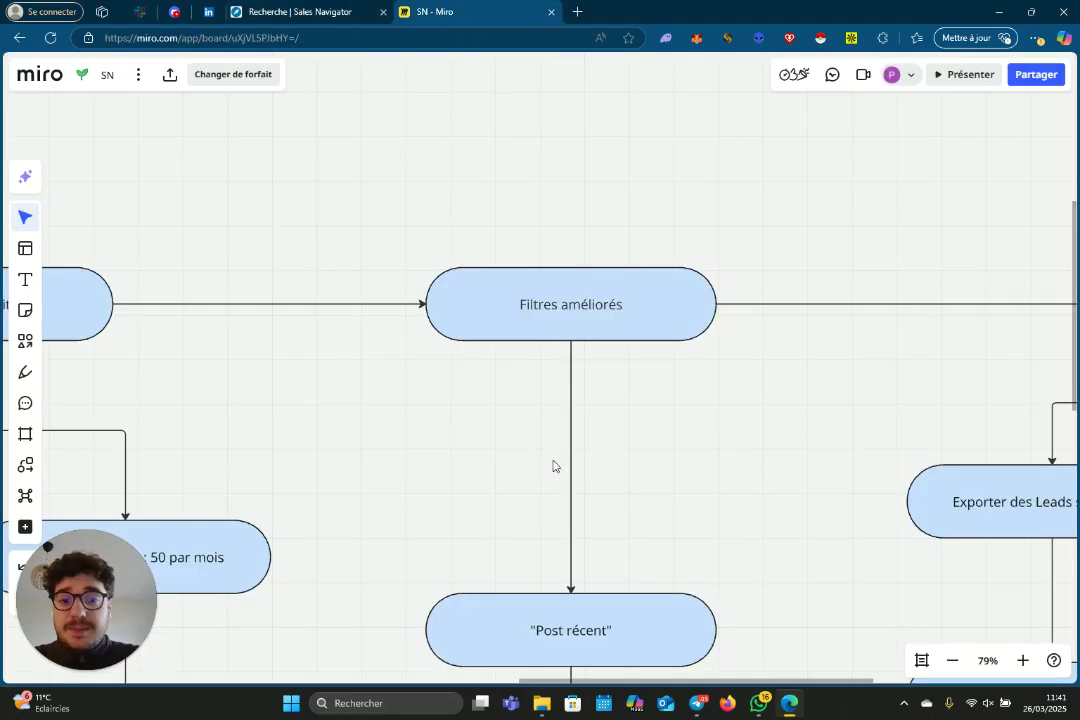
scroll(586, 598, "down", 5)
scroll(560, 380, "down", 6)
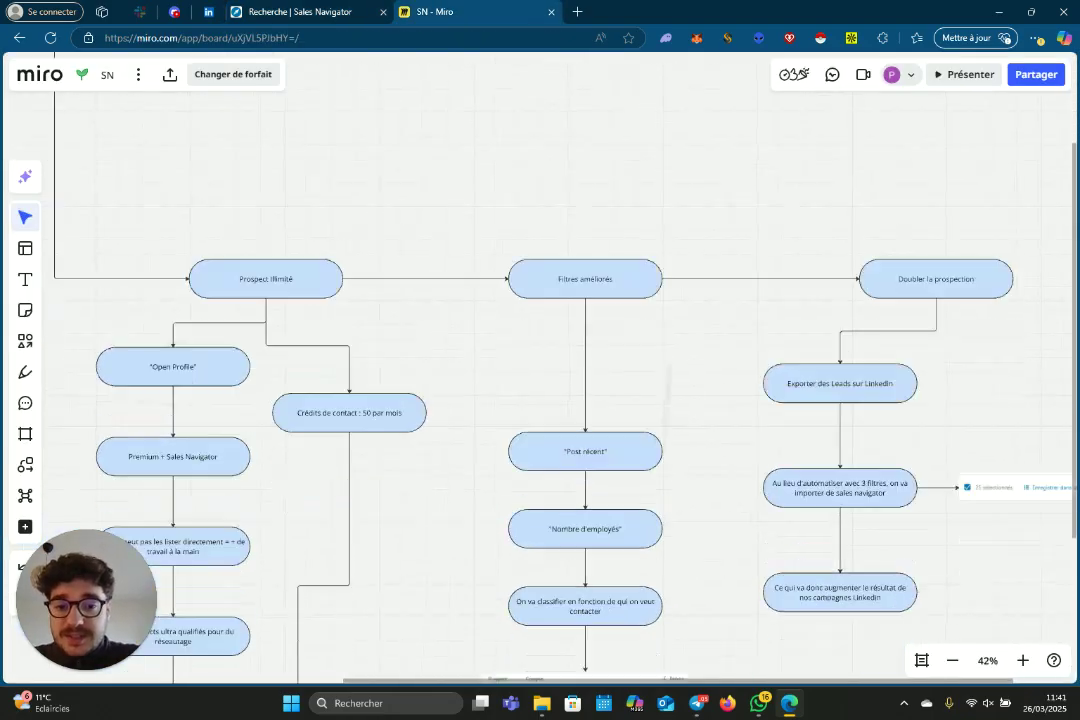
scroll(586, 440, "up", 5)
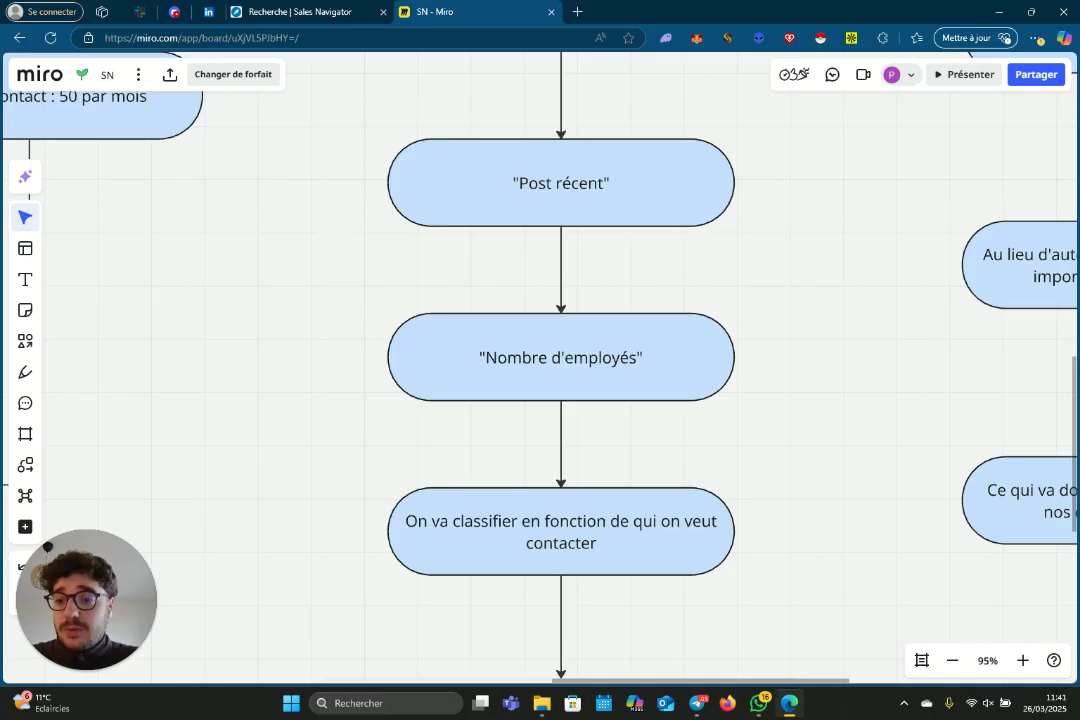
scroll(560, 380, "down", 8)
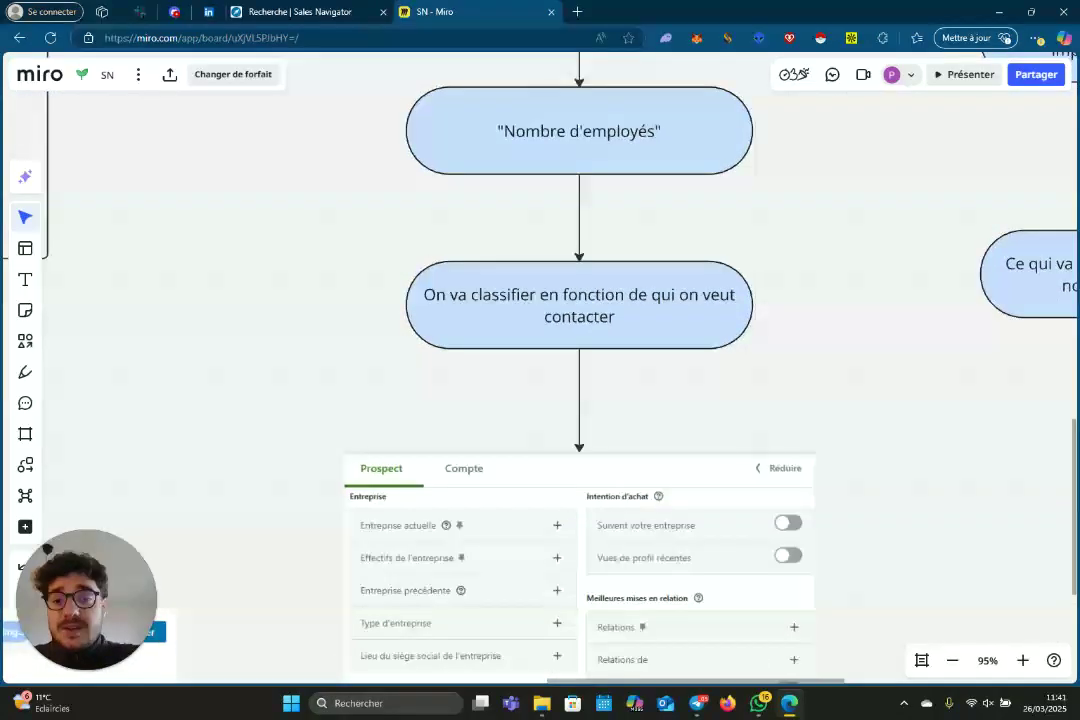
scroll(560, 380, "down", 3)
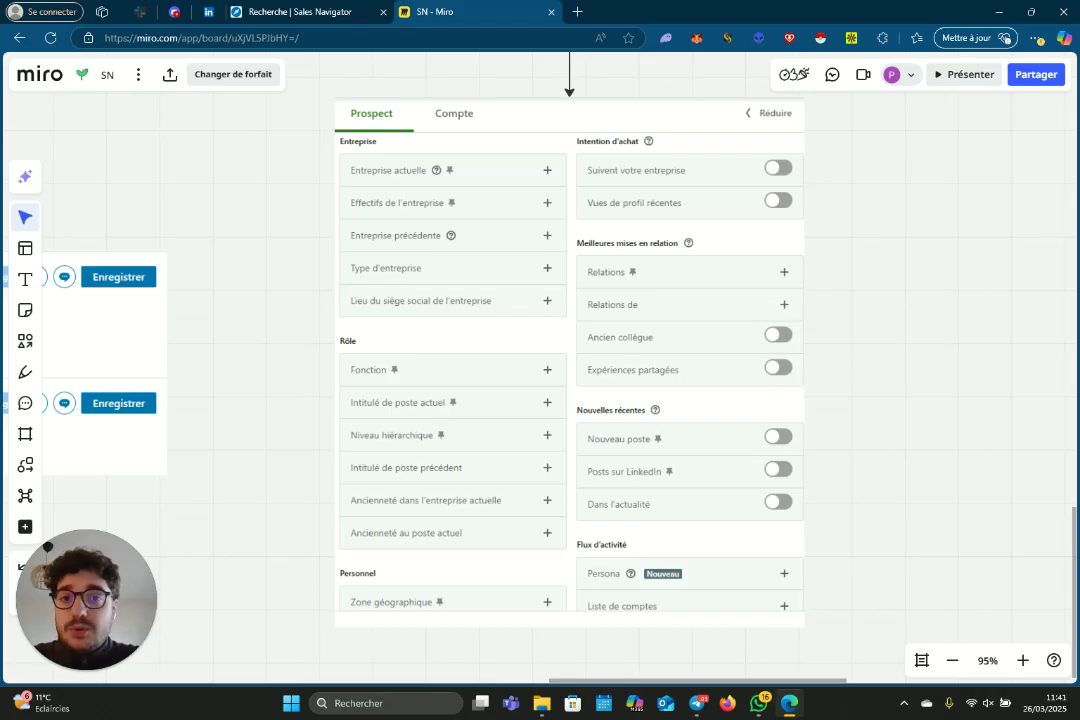
Step: Review the "Doubler la prospection" branch, including the nodes on exporting LinkedIn leads and importing from Sales Navigator
scroll(680, 548, "down", 5)
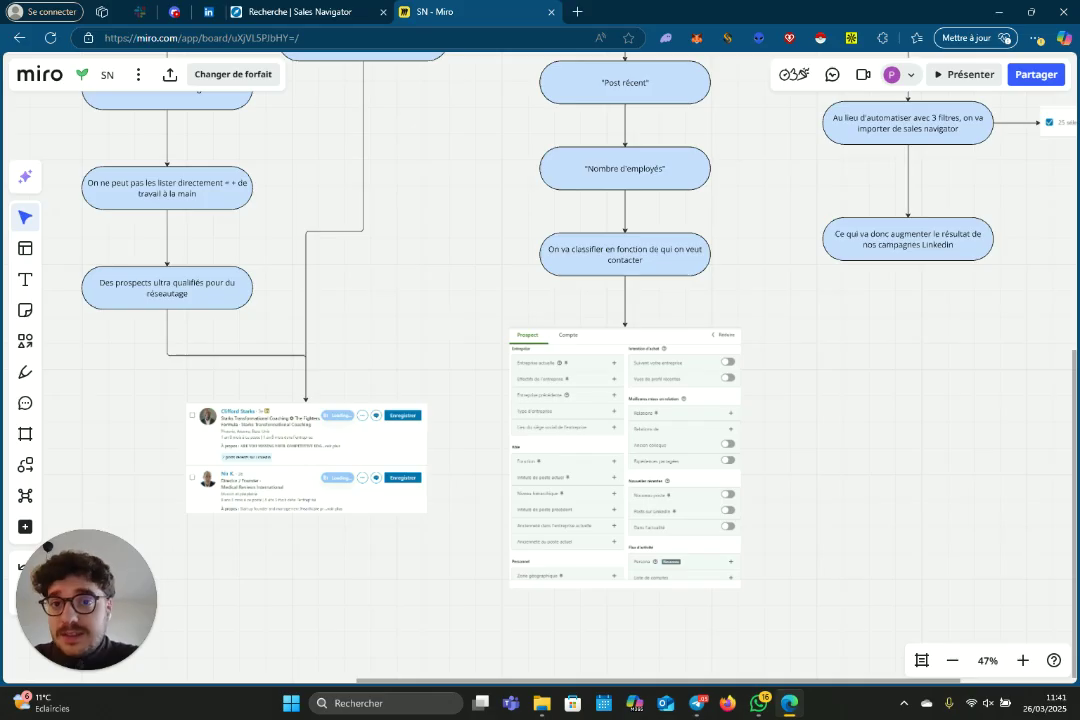
scroll(843, 221, "up", 5)
scroll(843, 221, "right", 4)
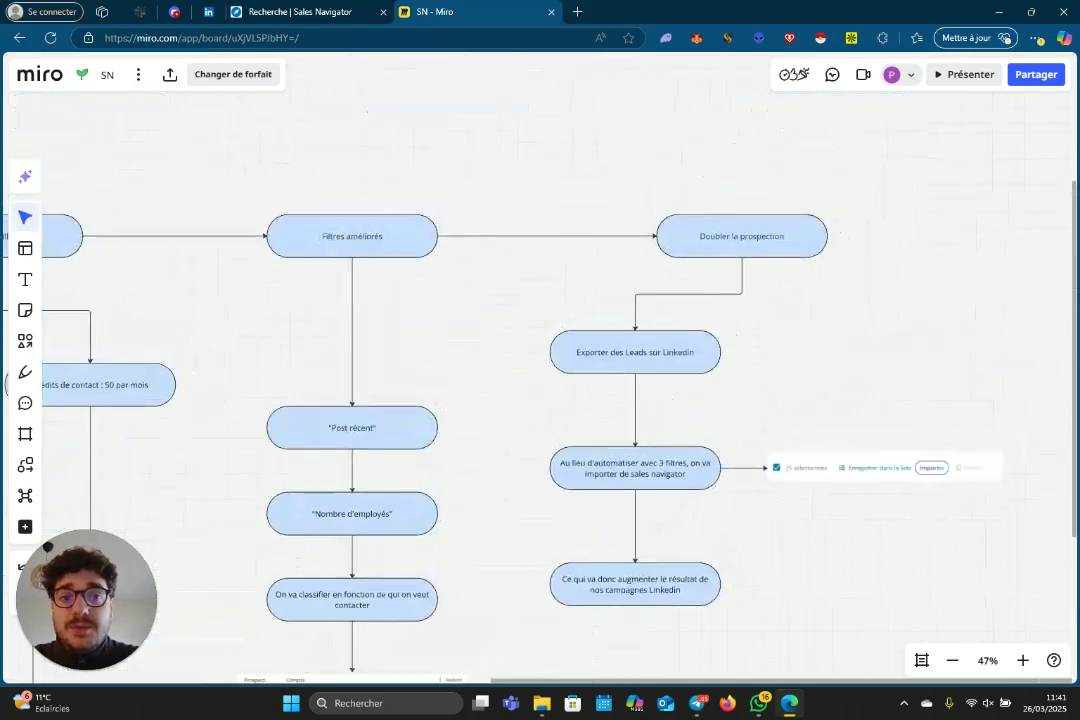
scroll(843, 221, "up", 5)
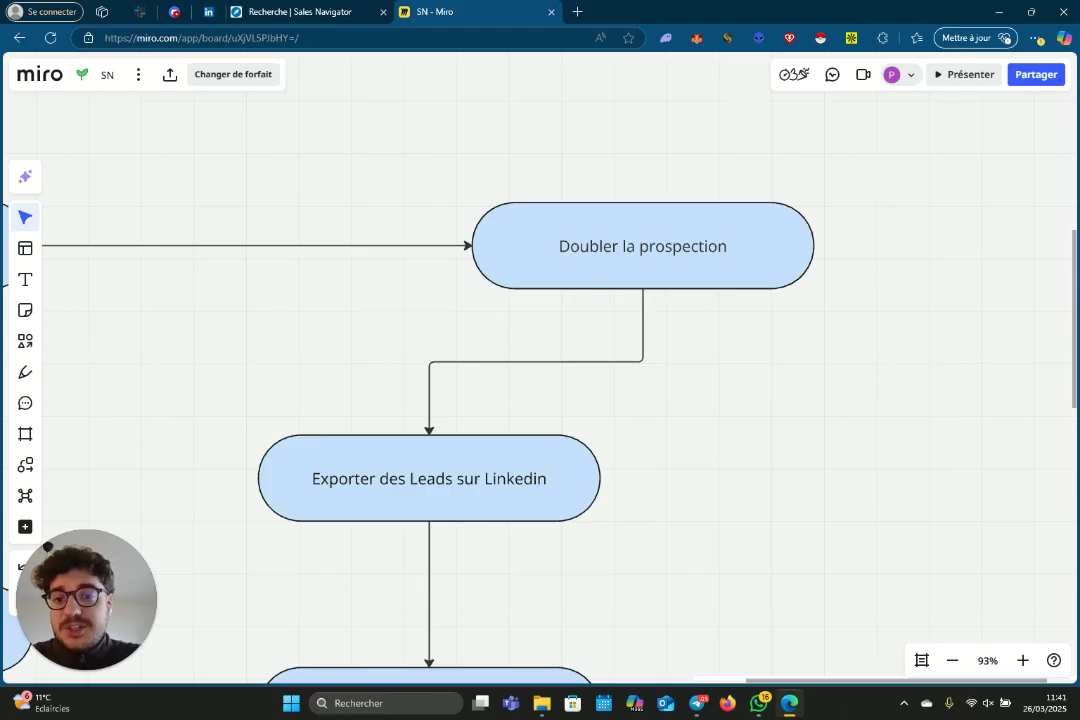
scroll(540, 380, "down", 3)
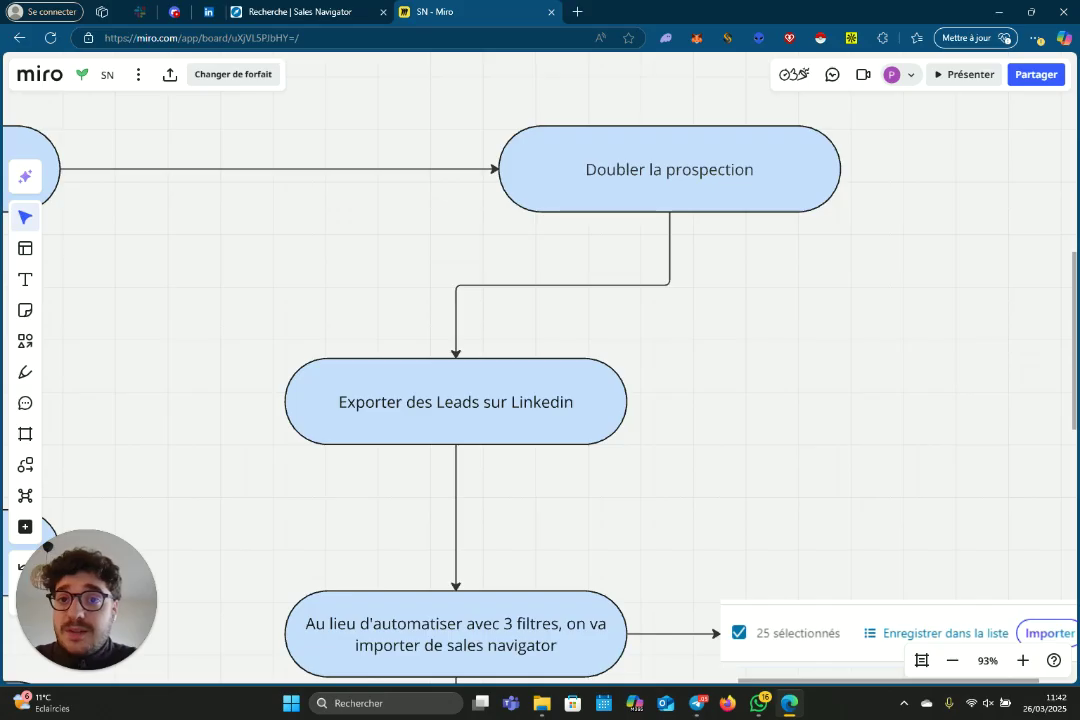
Step: Switch to Sales Navigator, clear the existing keyword search and search prospects for "fondateur"
left_click(251, 12)
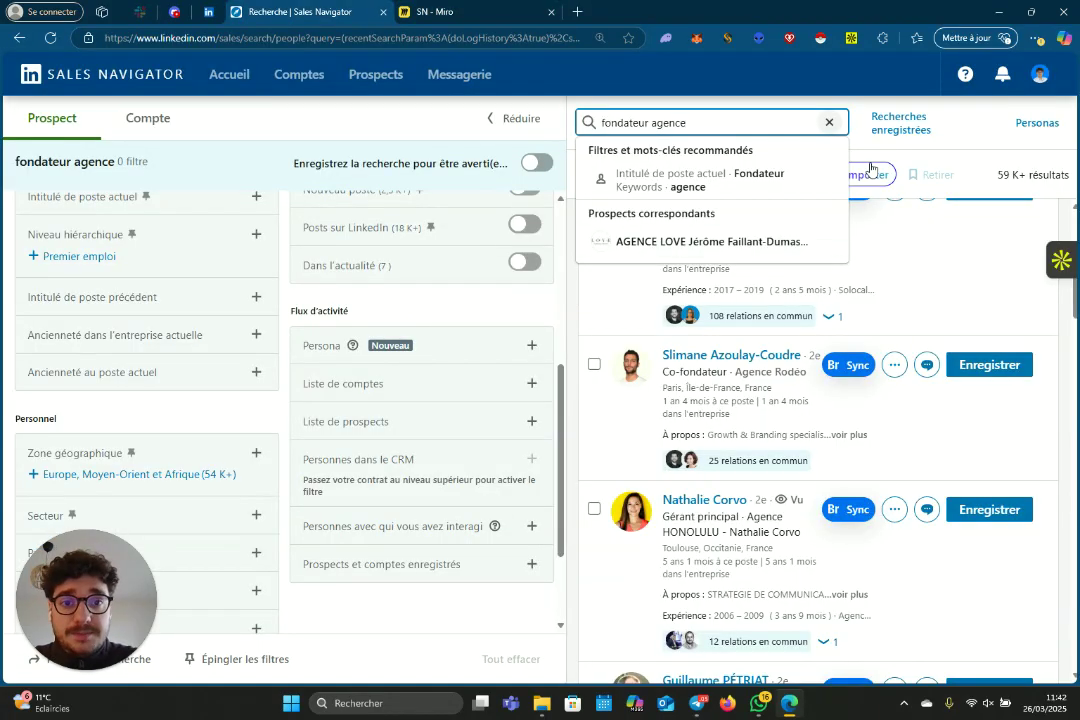
left_click(829, 122)
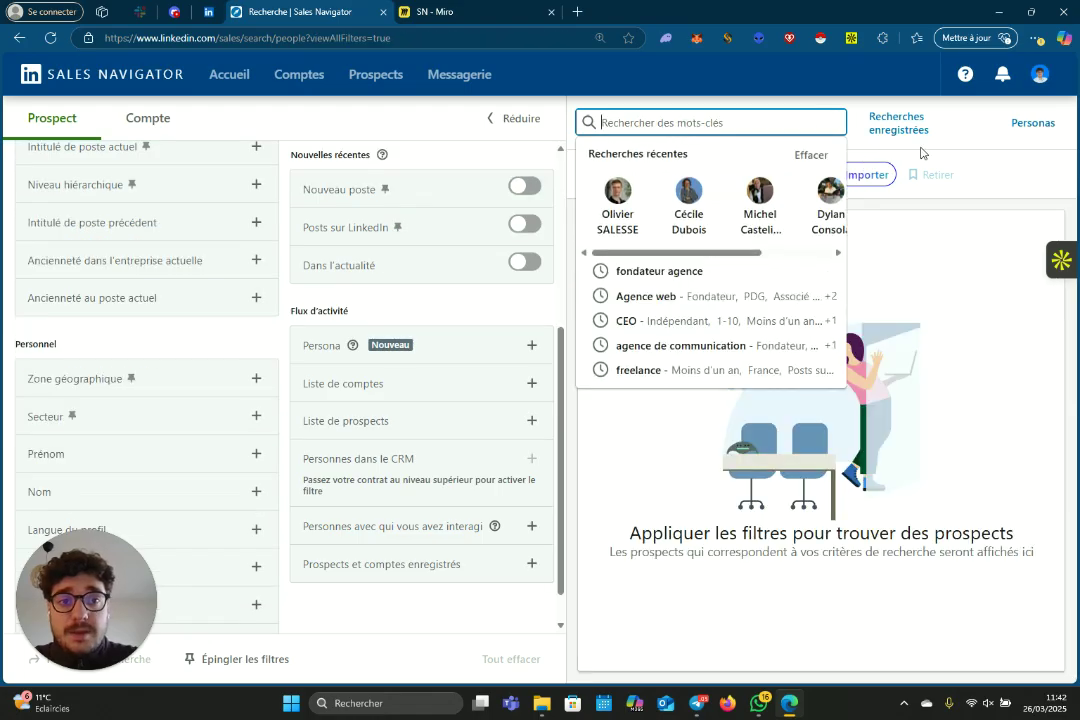
left_click(875, 154)
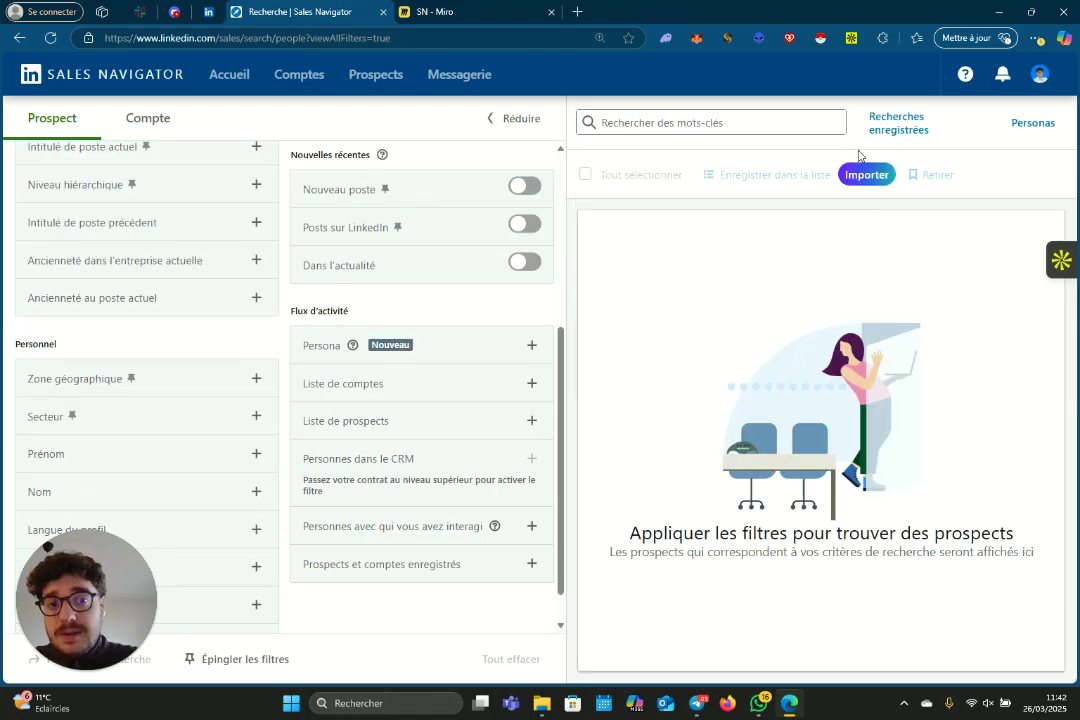
left_click(684, 120)
type("q")
key("BackSpace")
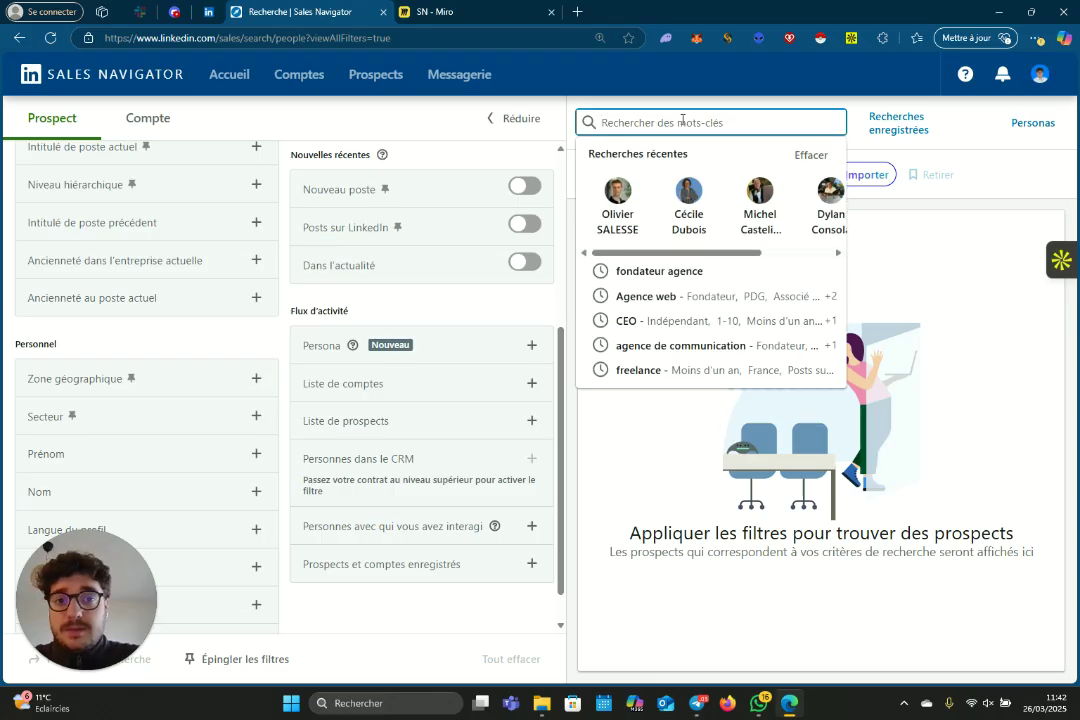
type("fondateur")
key("Return")
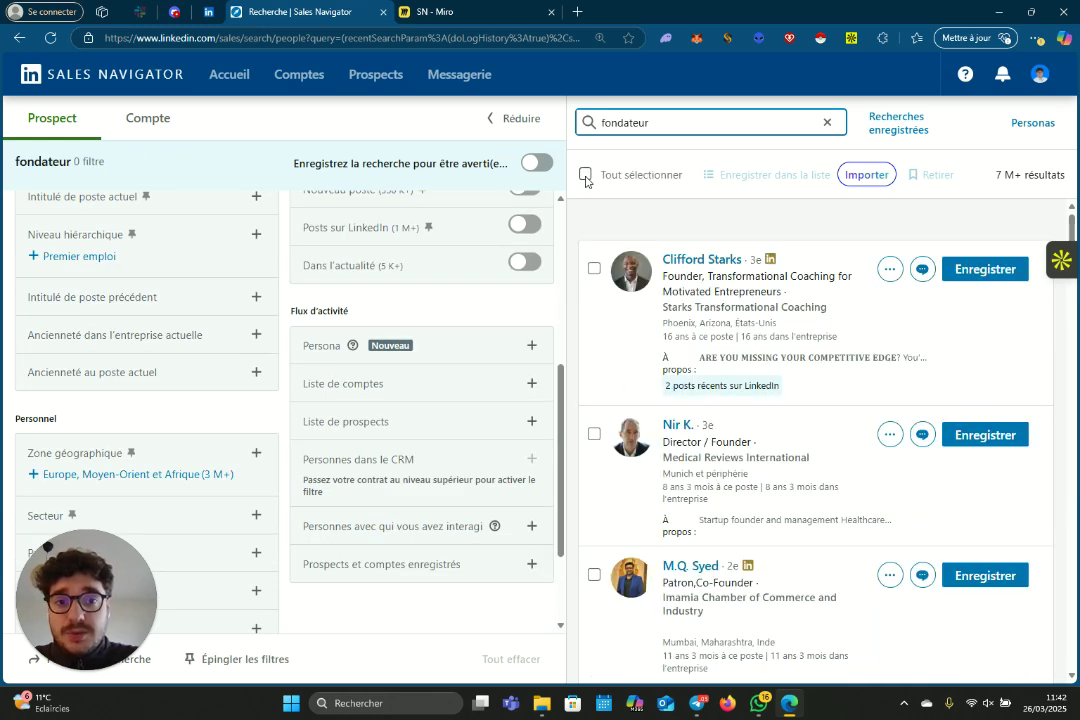
Step: Select all prospects on the results page, open the Waalaxy import and its list creation form, and close both without importing
left_click(585, 175)
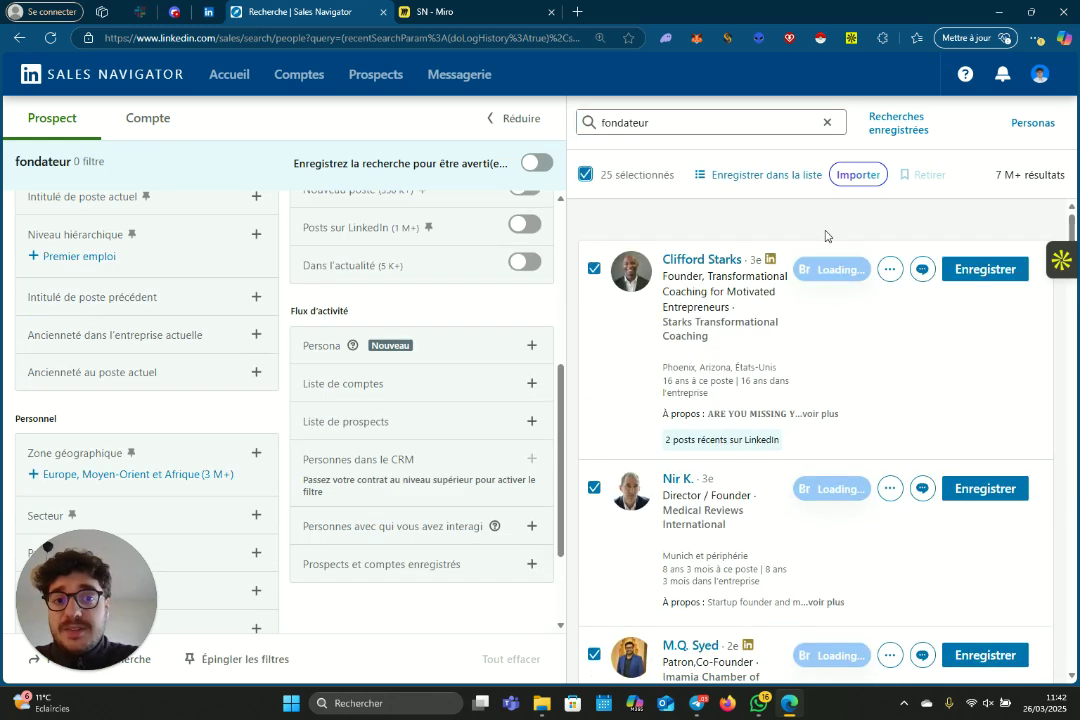
left_click(857, 178)
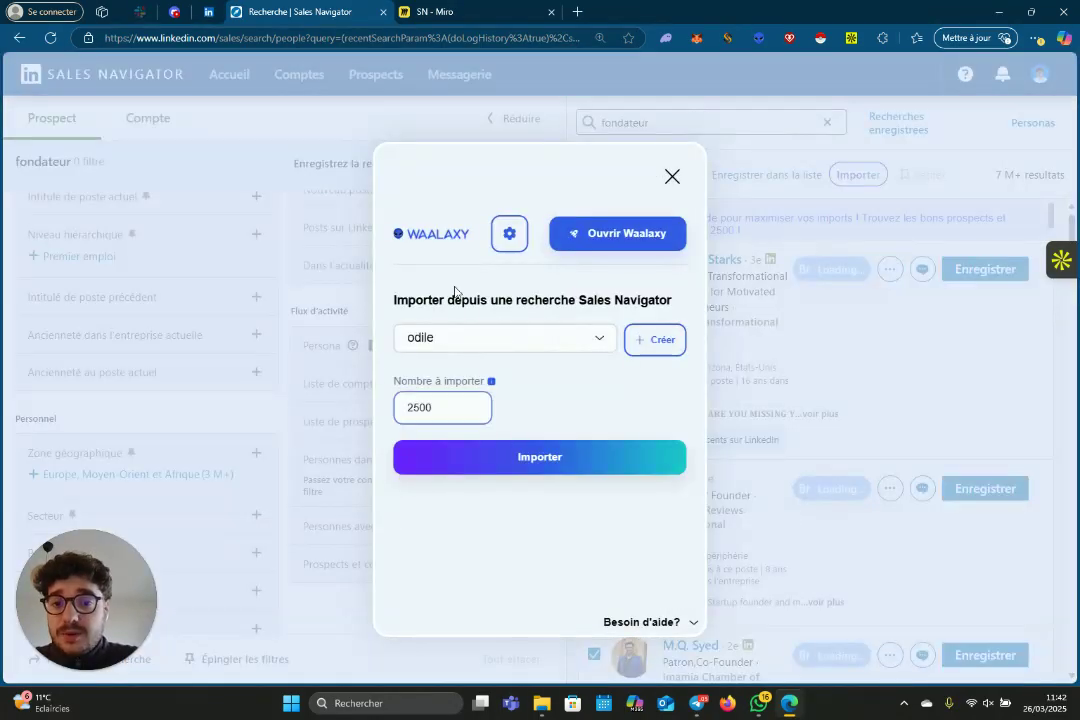
left_click(645, 341)
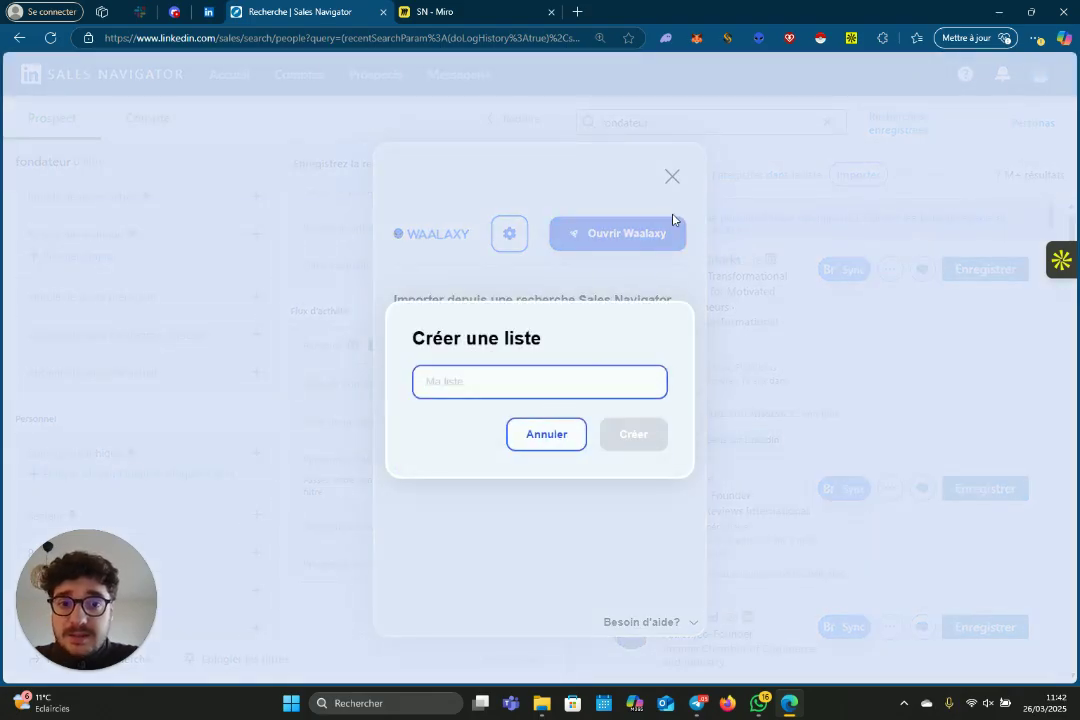
left_click(670, 184)
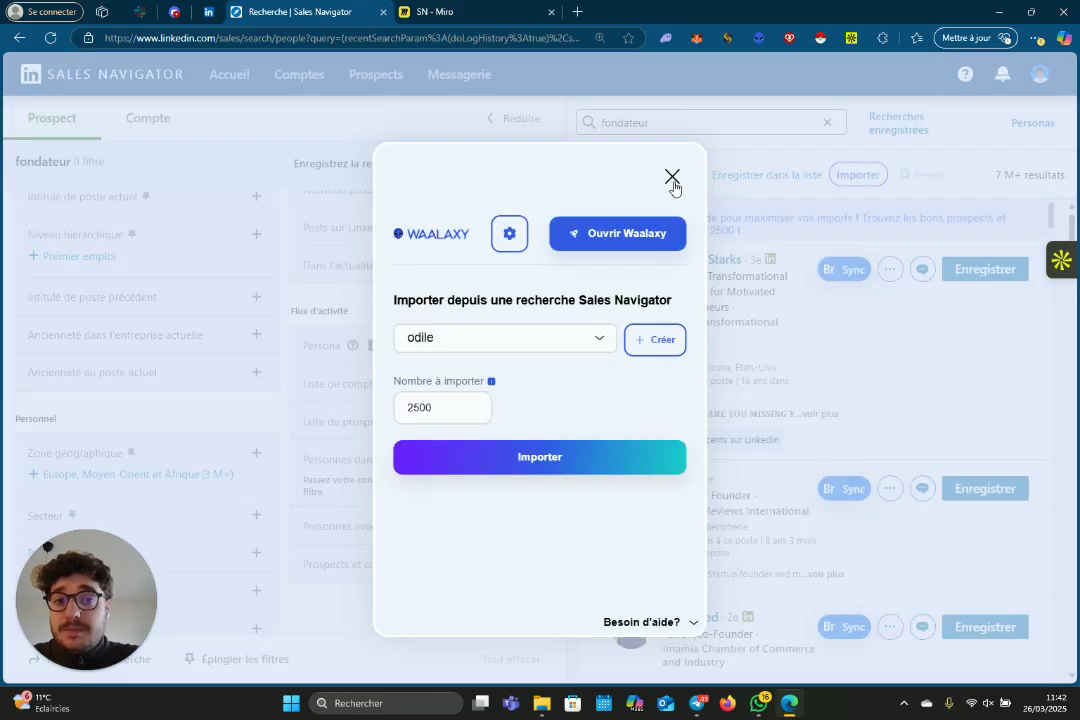
left_click(672, 178)
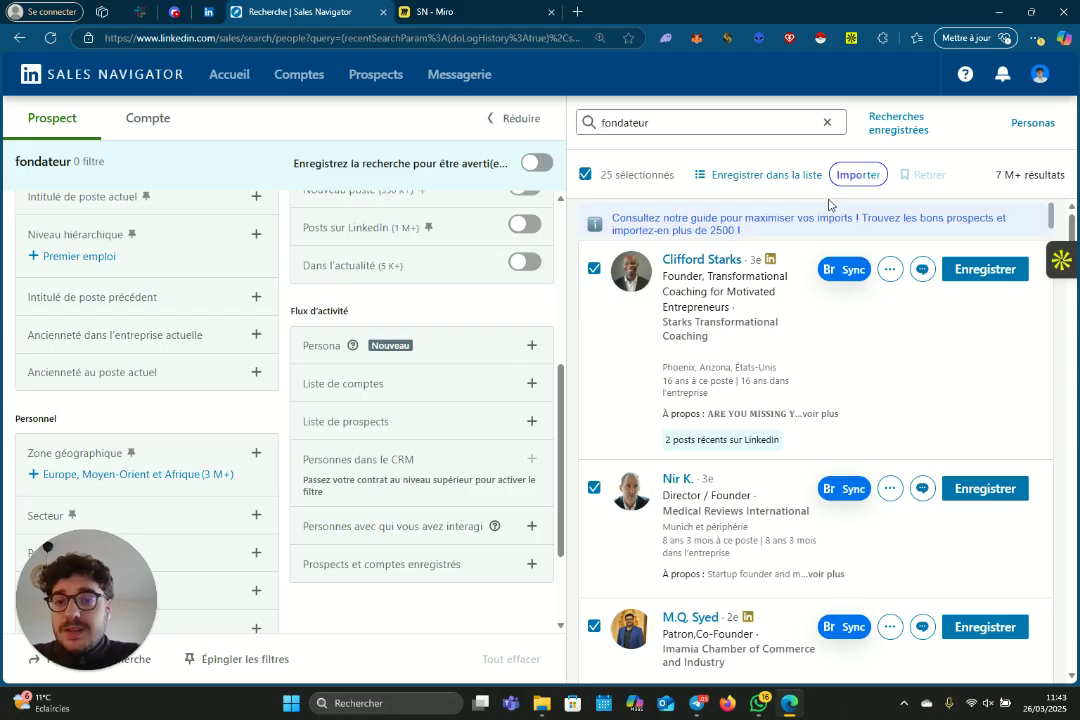
Step: Return to the Miro board and review the "Doubler la prospection" branch down to its LinkedIn campaign results node, ending on the three-branch overview
left_click(430, 12)
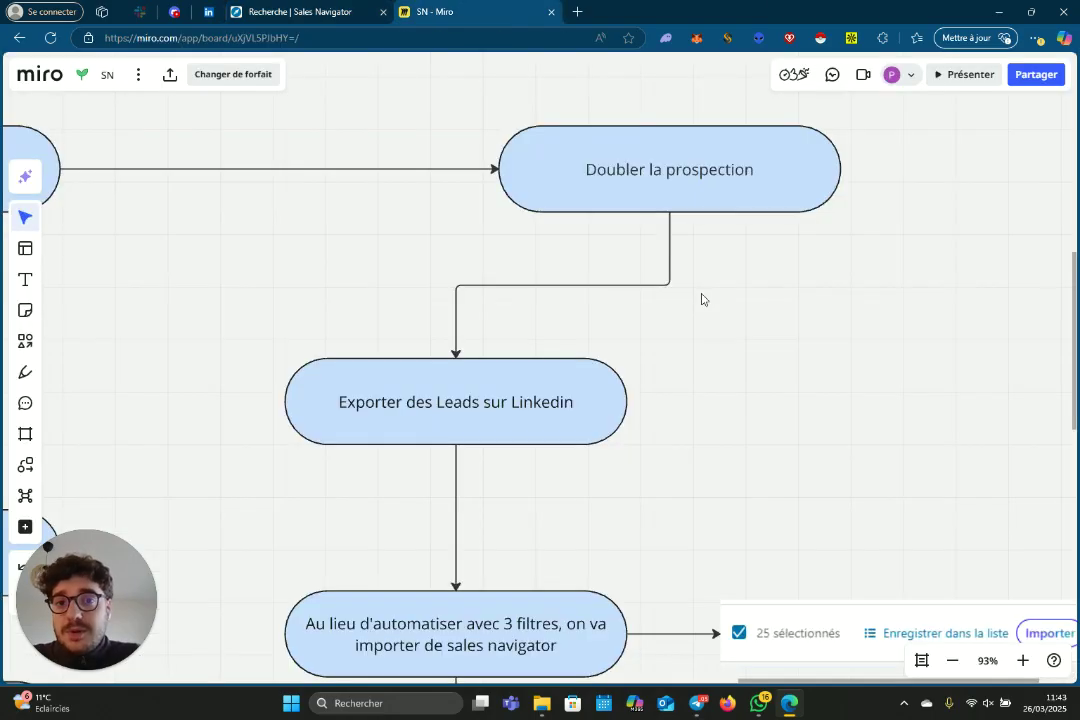
scroll(648, 237, "down", 2)
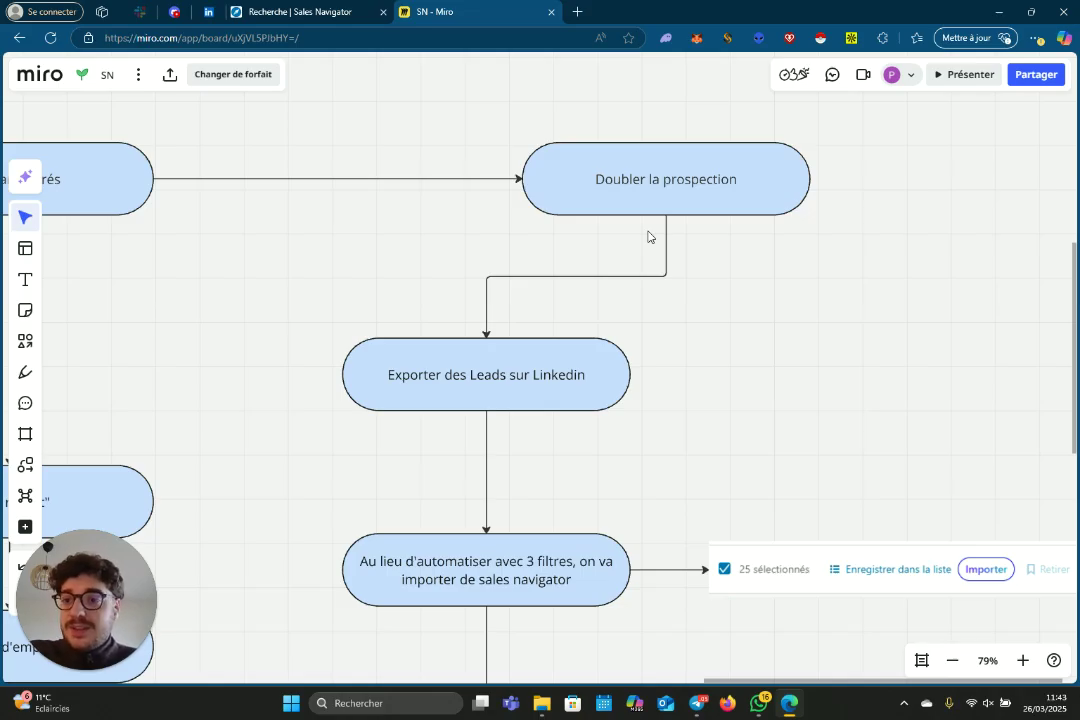
scroll(648, 237, "down", 5)
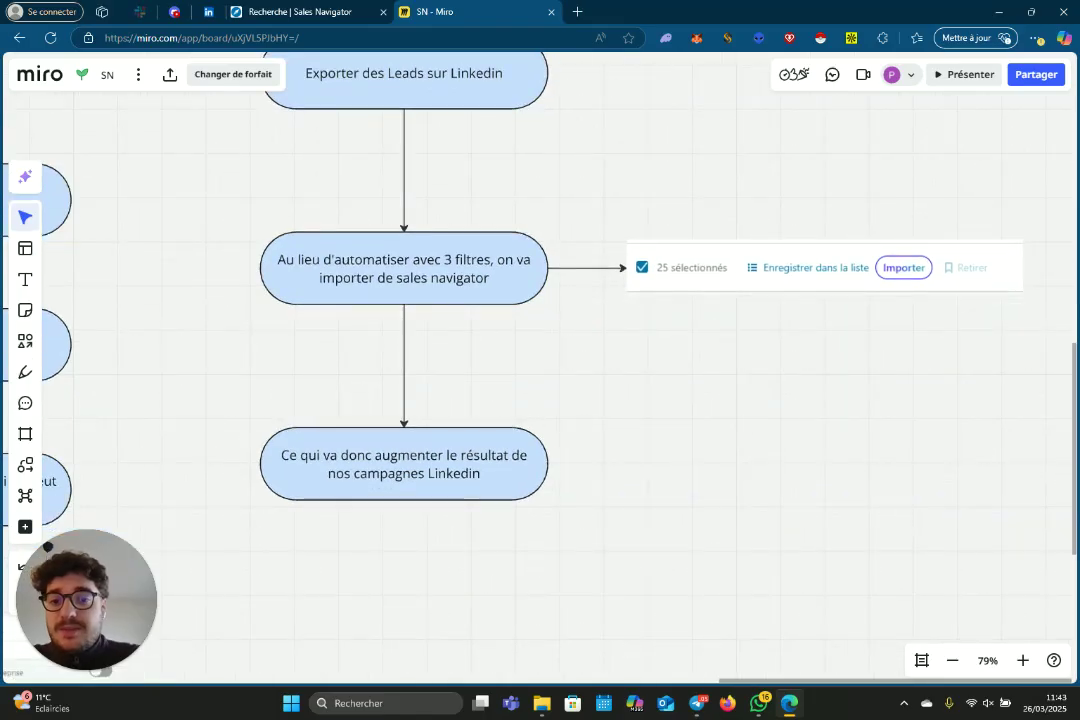
scroll(790, 410, "down", 10)
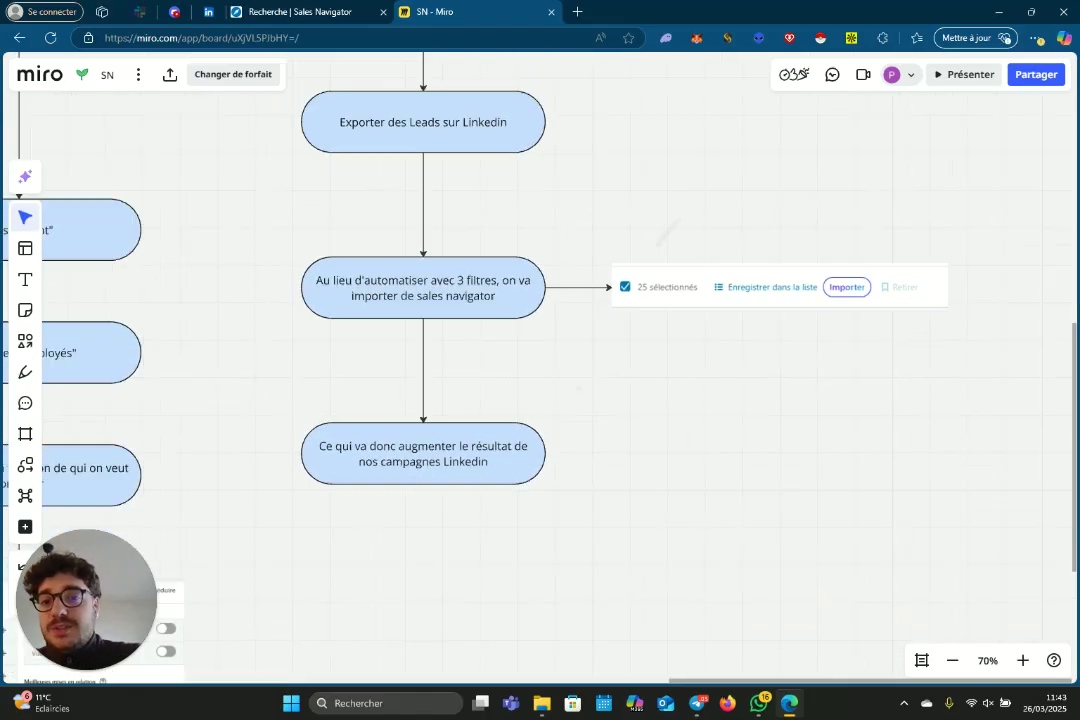
scroll(540, 380, "left", 5)
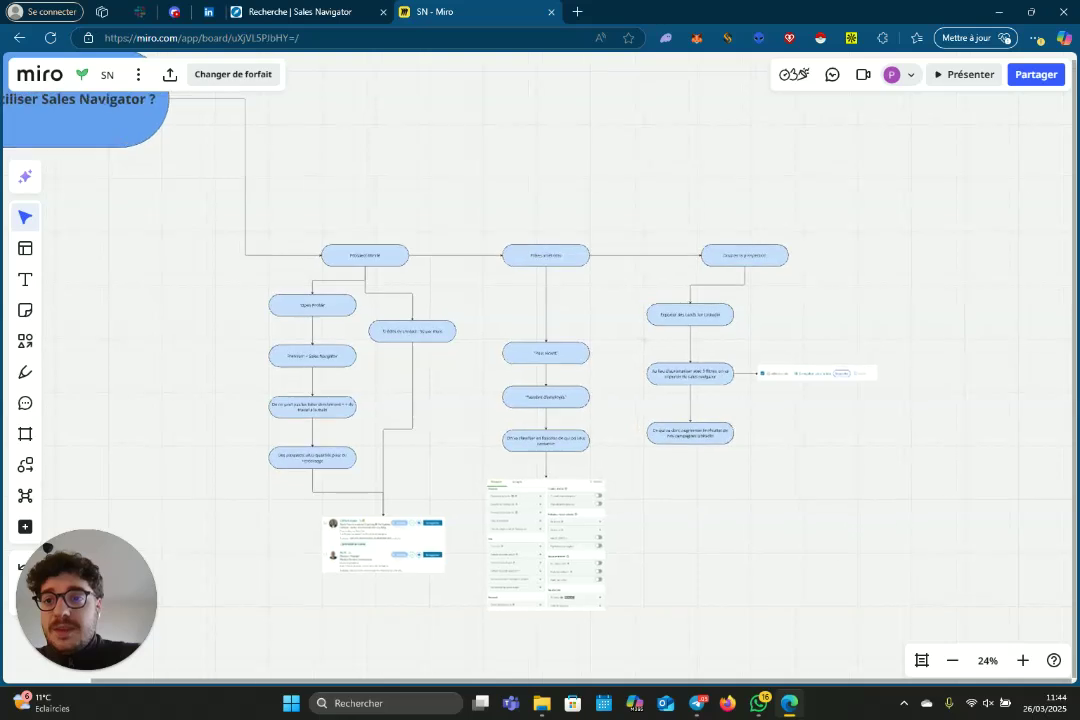